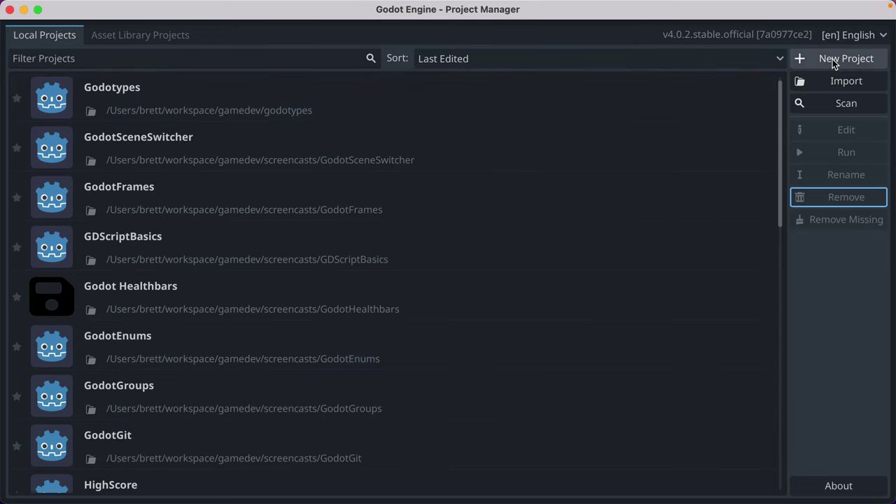
# Start a new project from the Project Manager's New Project form.
pyautogui.click(832, 59)
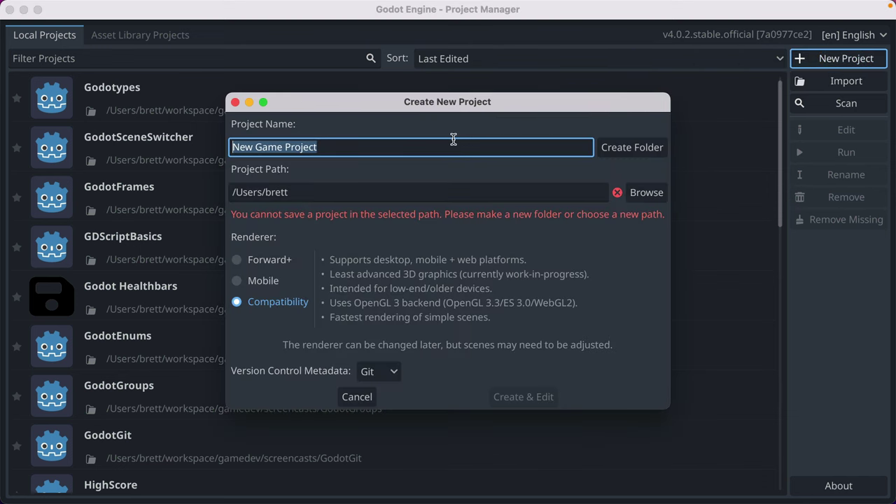
# Replace the default project name with 2DPlatformer.
pyautogui.click(397, 146)
pyautogui.tripleClick(397, 145)
pyautogui.write('2DPlatformer')
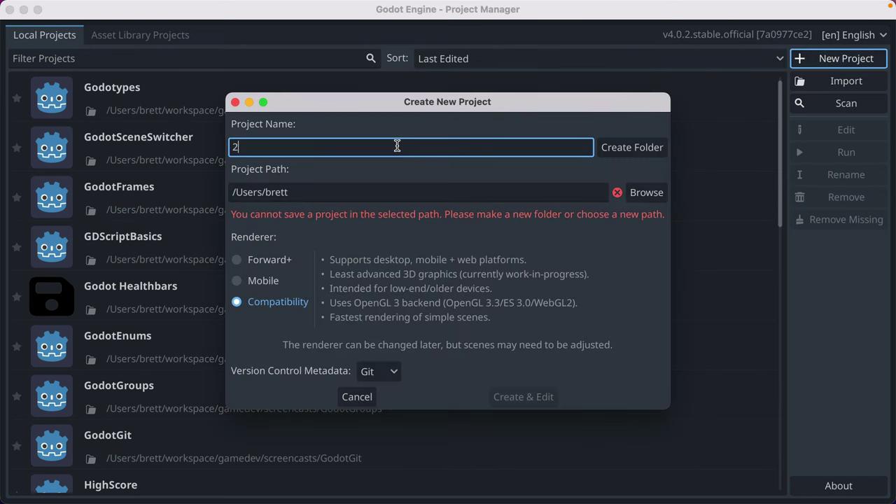
# Set the project path to /workspace/gamedev/screencasts/ and create a 2DPlatformer folder there.
pyautogui.click(325, 187)
pyautogui.write('/workspace/')
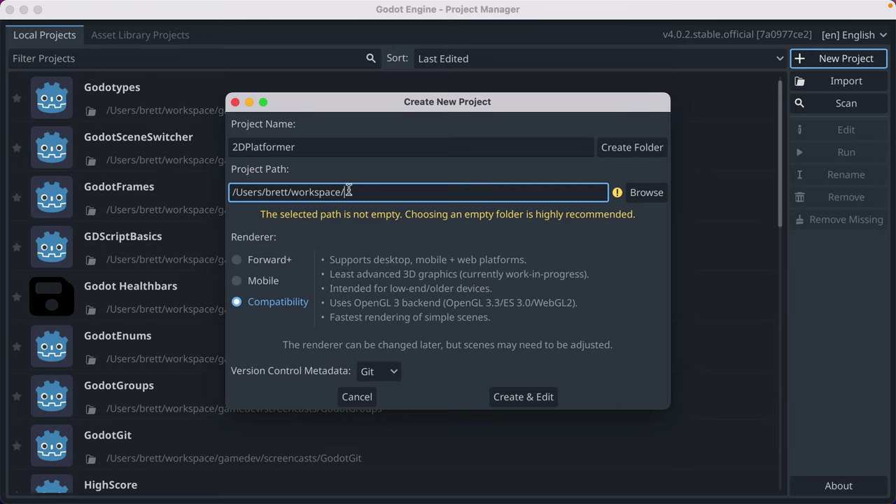
pyautogui.write('game')
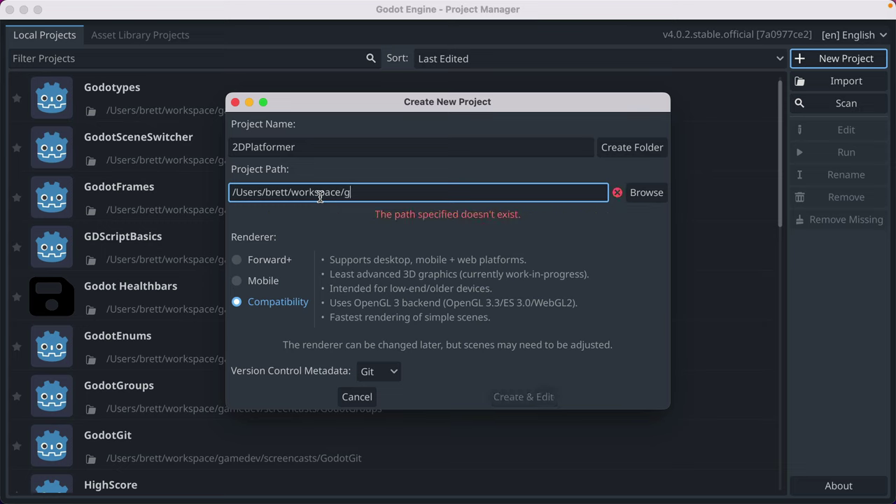
pyautogui.press('BackSpace')
pyautogui.press('BackSpace')
pyautogui.write('medev/screencasts/')
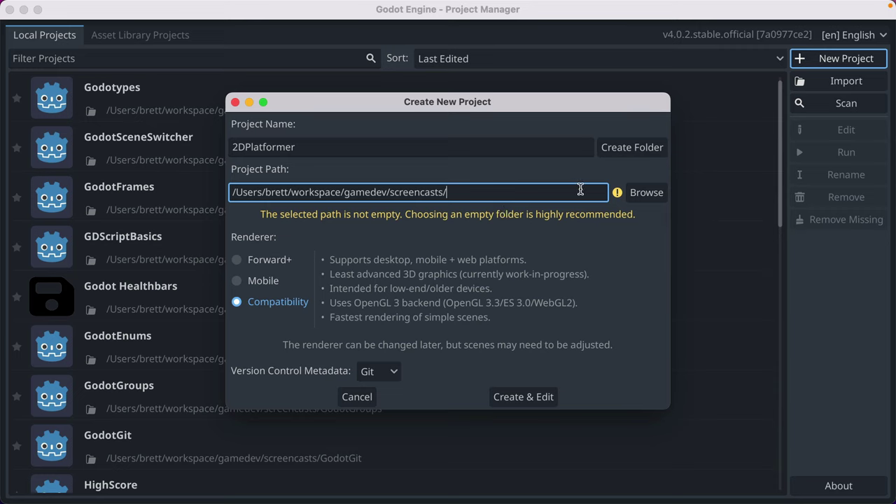
pyautogui.click(622, 154)
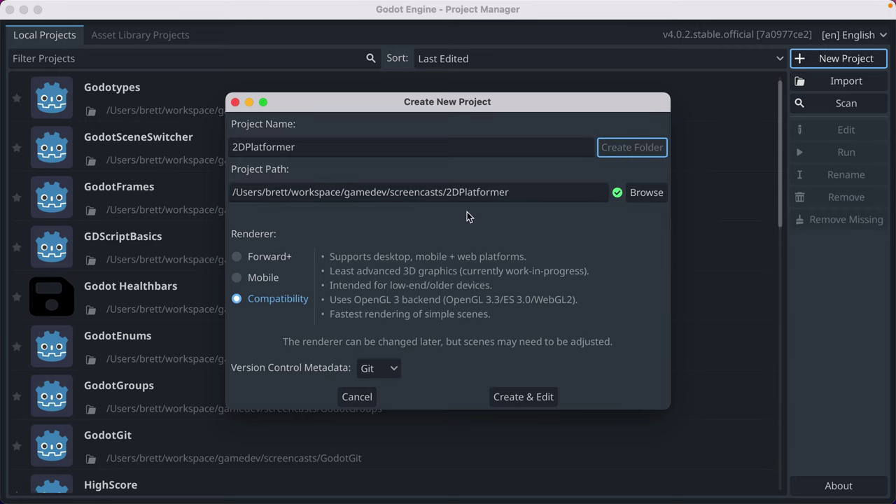
# Compare Forward+, Mobile and Compatibility renderers, keep Compatibility, and create the project.
pyautogui.moveTo(446, 192); pyautogui.dragTo(176, 194)
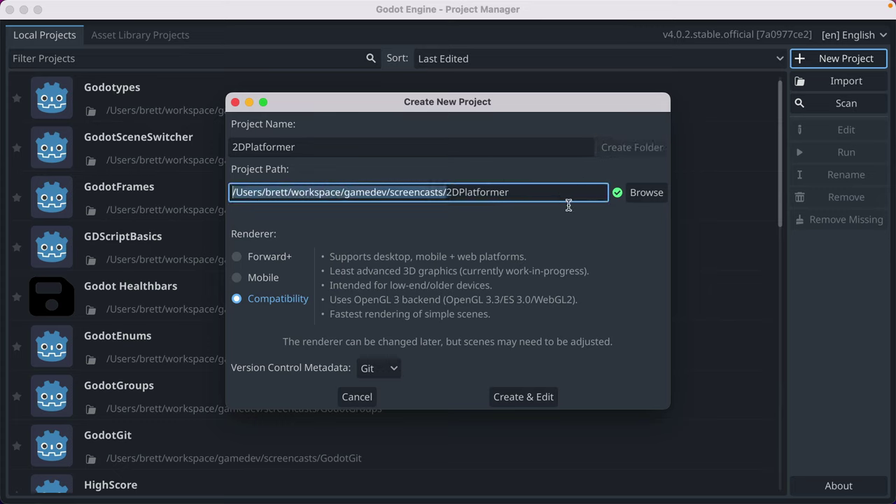
pyautogui.click(592, 193)
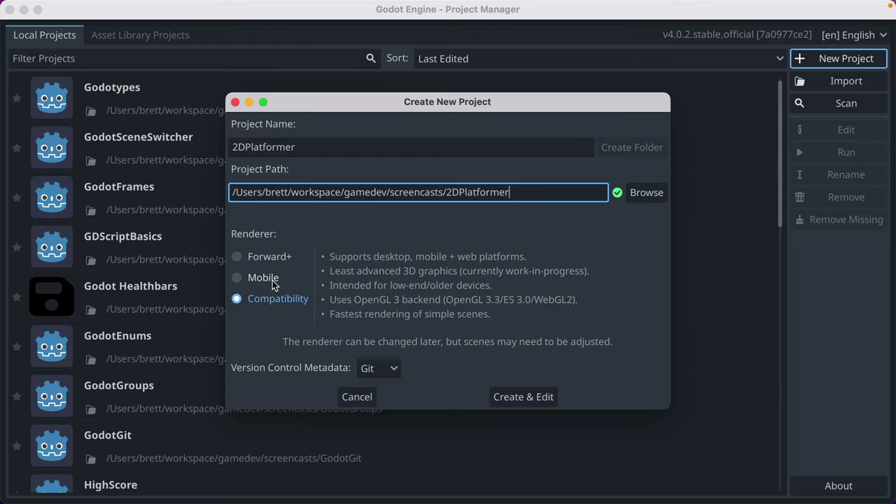
pyautogui.click(275, 258)
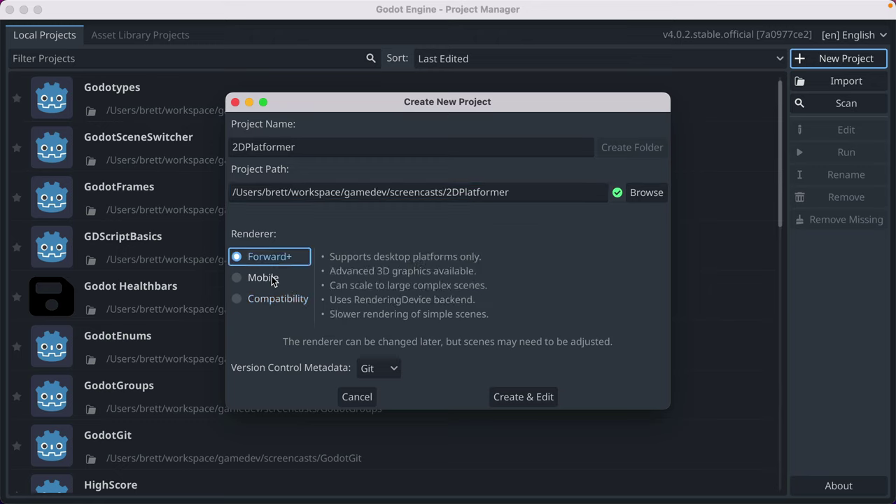
pyautogui.click(271, 278)
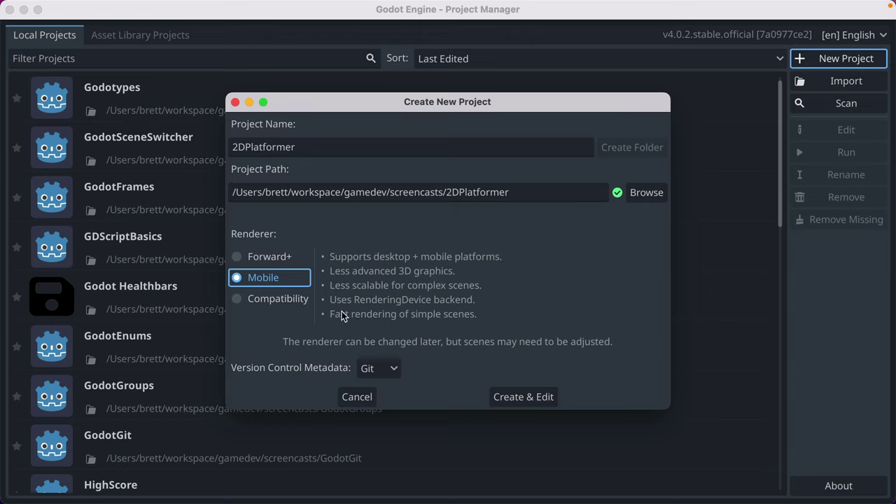
pyautogui.click(263, 300)
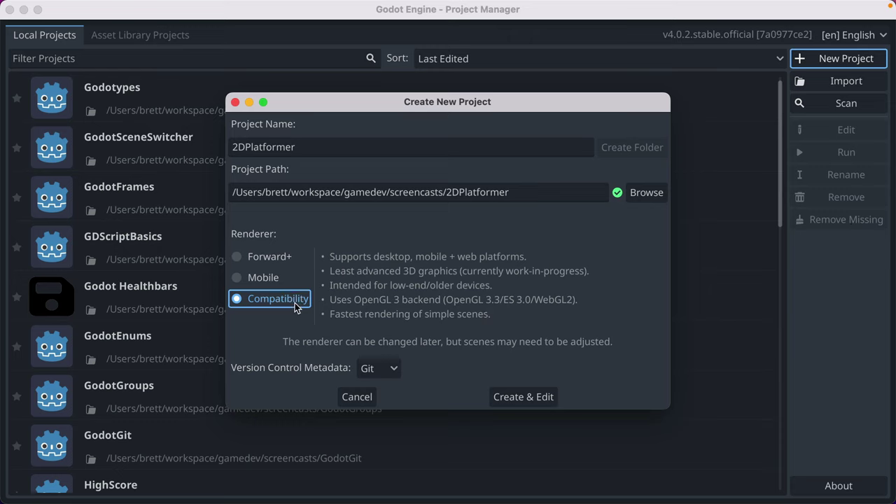
pyautogui.click(532, 393)
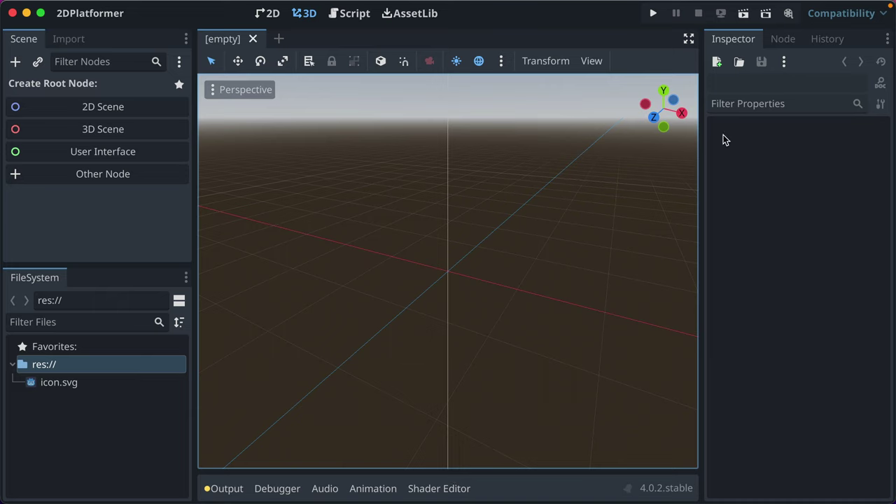
# Switch to the 2D workspace, zoom the canvas, and open res:// in Finder.
pyautogui.moveTo(301, 13)
pyautogui.click(266, 14)
pyautogui.hscroll(-2, 270, 276)
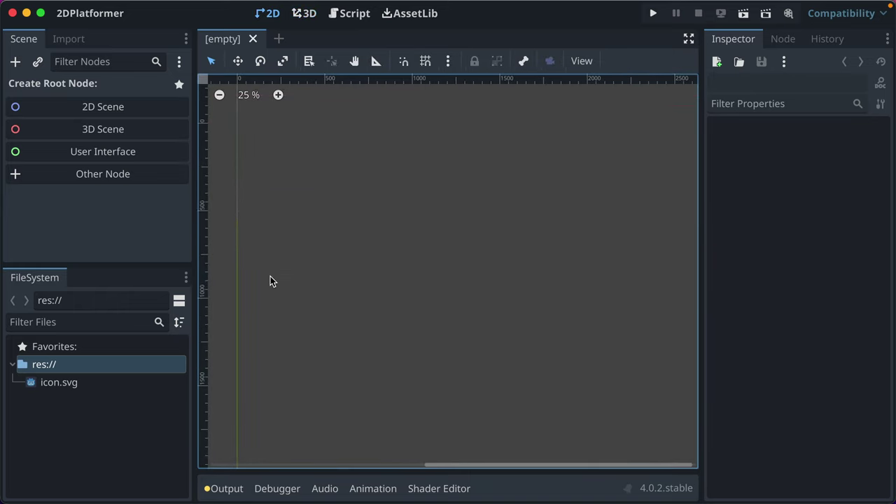
pyautogui.hscroll(-2, 305, 289)
pyautogui.scroll(3, 317, 289)
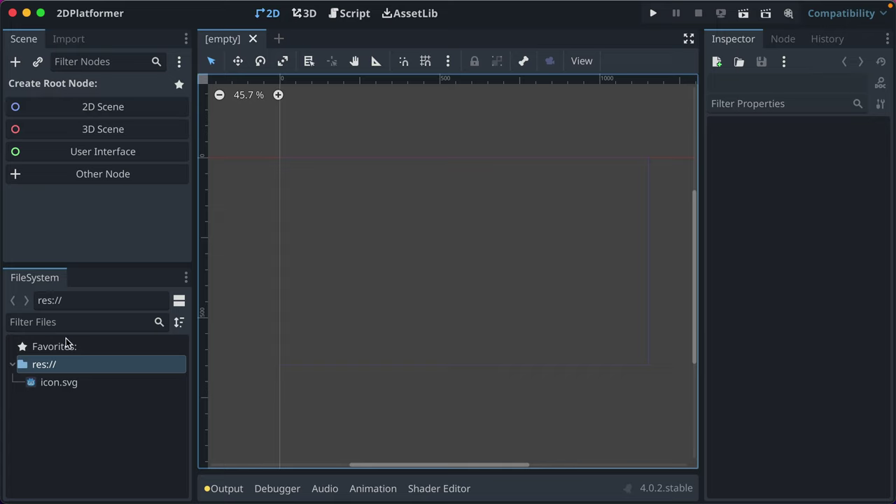
pyautogui.rightClick(56, 372)
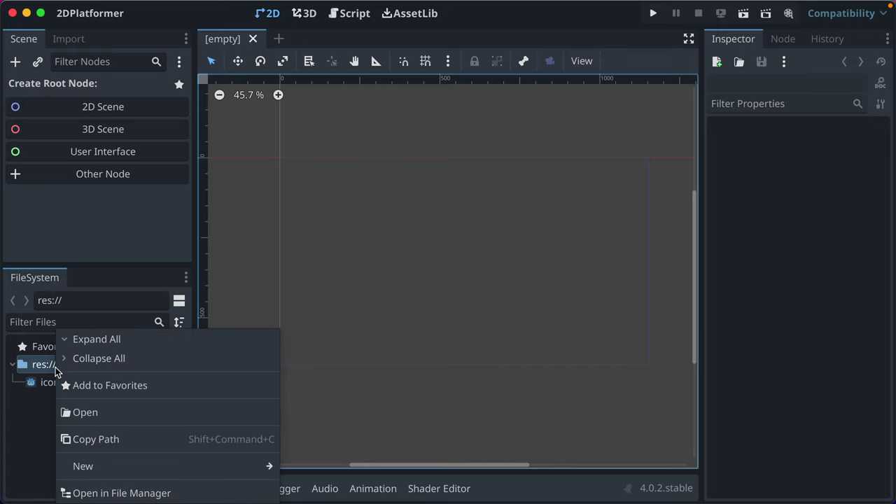
pyautogui.click(120, 493)
# Look at icon.svg in the Finder folder, then return to the Godot editor.
pyautogui.moveTo(533, 212); pyautogui.dragTo(402, 150)
pyautogui.click(274, 115)
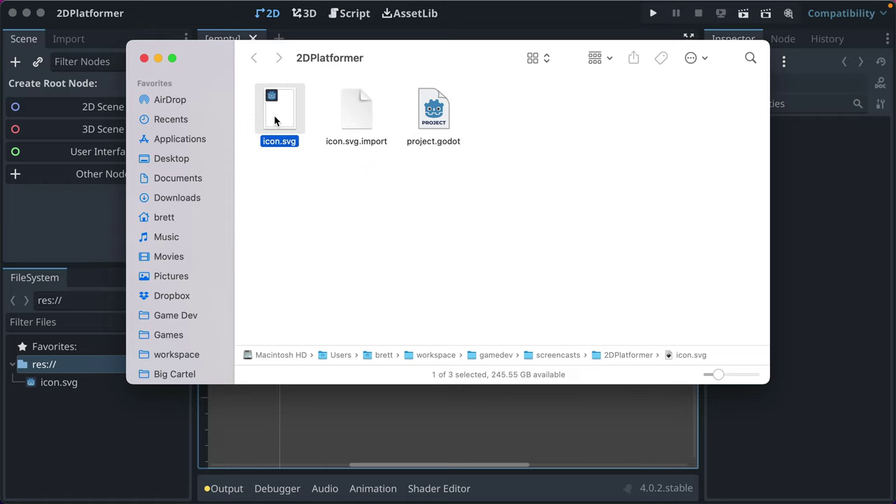
pyautogui.click(119, 413)
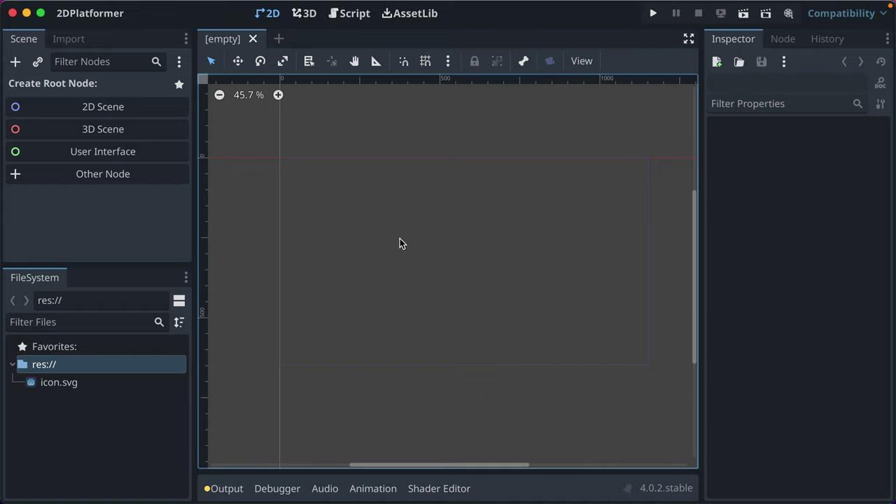
# Create a Node2D root, rename it MainMenu, and start saving with Cmd+S.
pyautogui.click(108, 112)
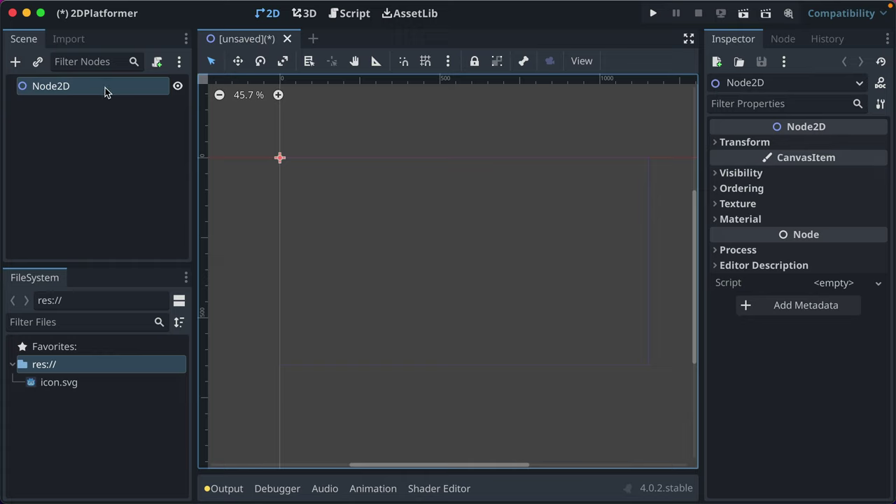
pyautogui.doubleClick(72, 88)
pyautogui.write('MainM')
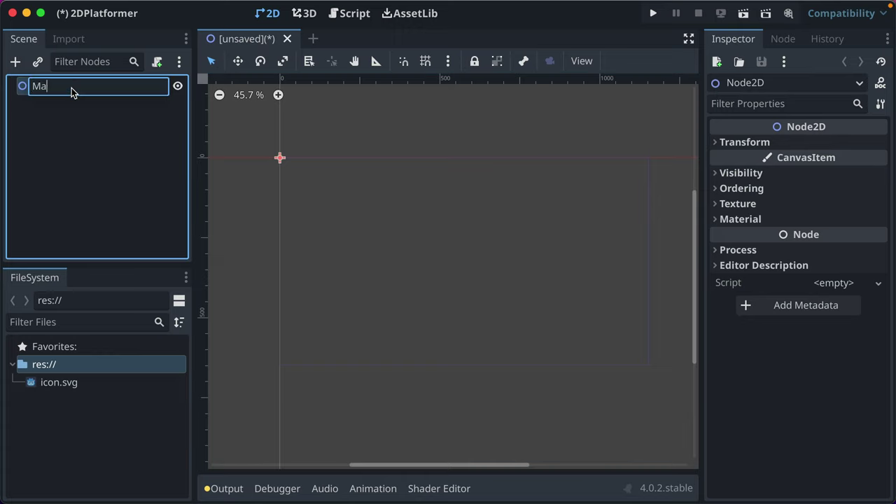
pyautogui.press('Return')
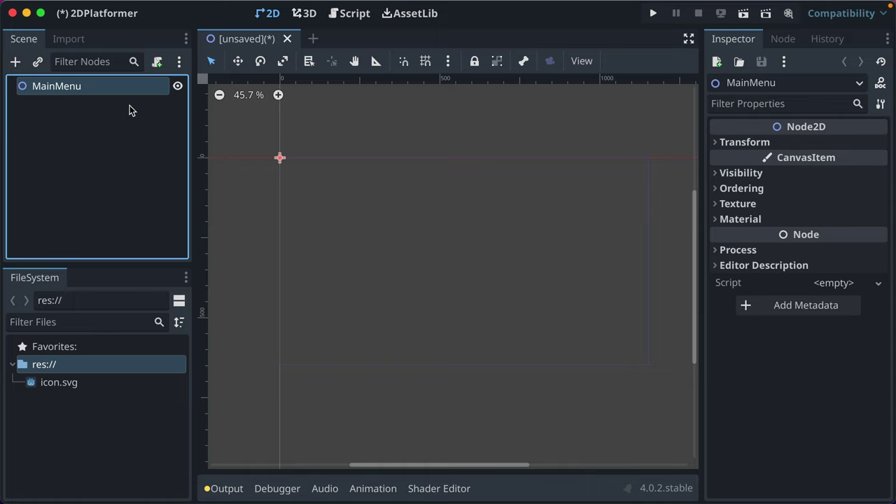
pyautogui.press('super+s')
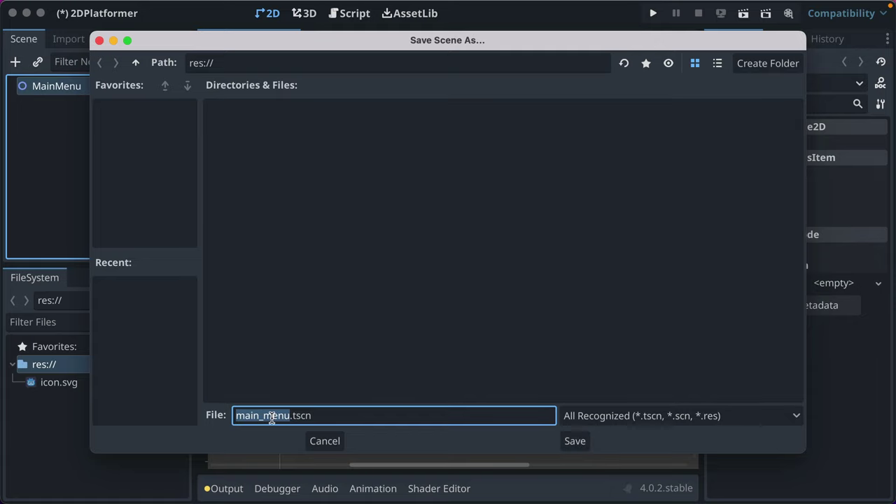
# Keep the file name main_menu.tscn and save the scene to res://.
pyautogui.moveTo(292, 418); pyautogui.dragTo(317, 418)
pyautogui.click(317, 417)
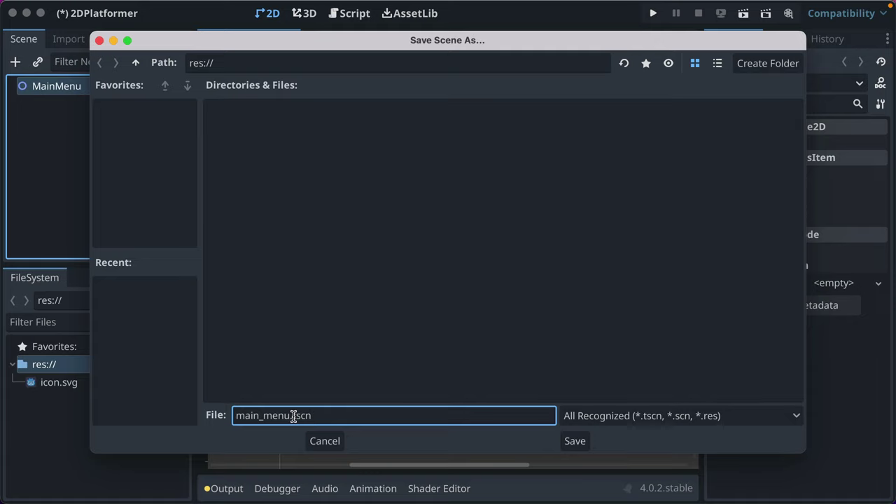
pyautogui.moveTo(292, 416); pyautogui.dragTo(241, 416)
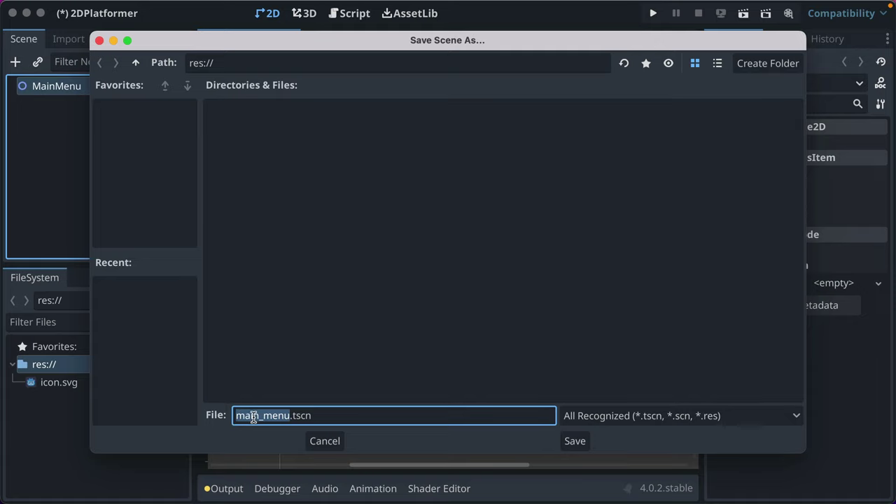
pyautogui.click(261, 417)
pyautogui.click(575, 441)
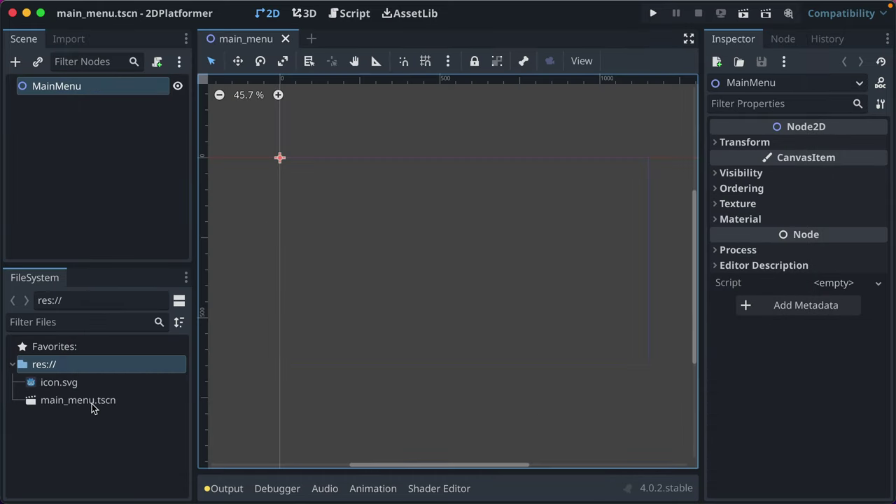
pyautogui.rightClick(75, 367)
pyautogui.click(174, 493)
pyautogui.moveTo(559, 184); pyautogui.dragTo(523, 134)
pyautogui.click(544, 154)
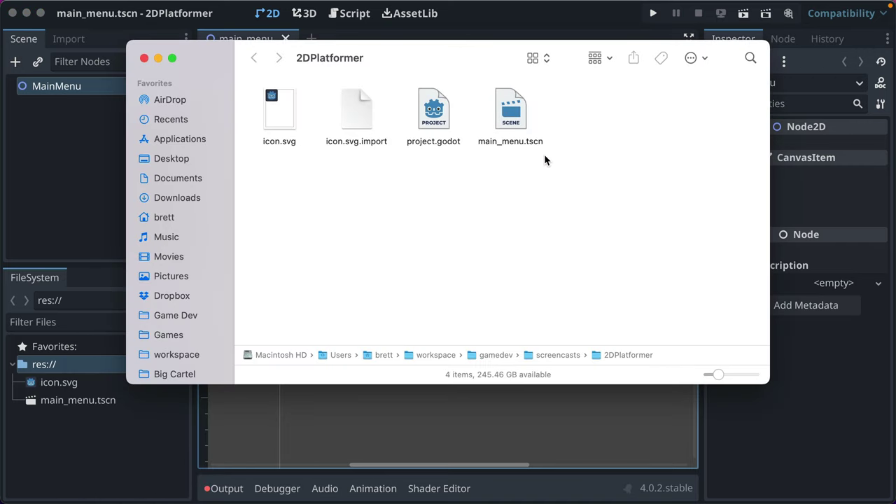
pyautogui.click(74, 223)
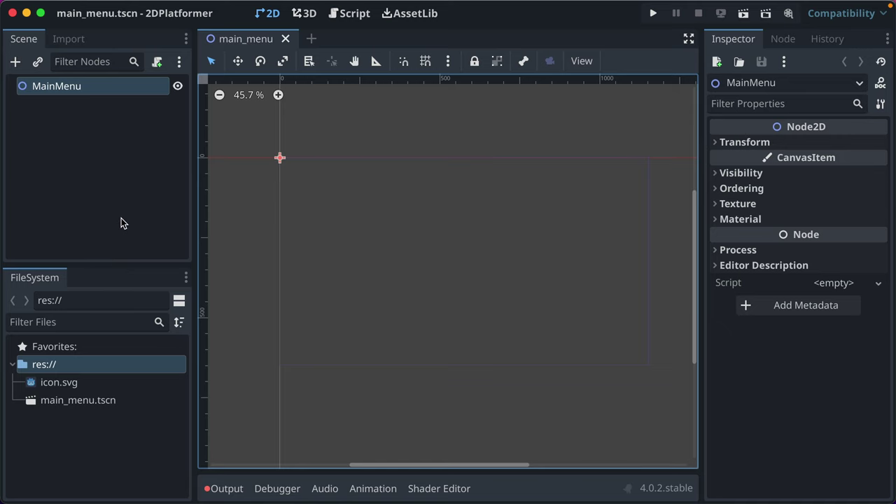
pyautogui.click(120, 196)
# Run the project and make main_menu the main scene via Select Current.
pyautogui.click(92, 86)
pyautogui.click(652, 16)
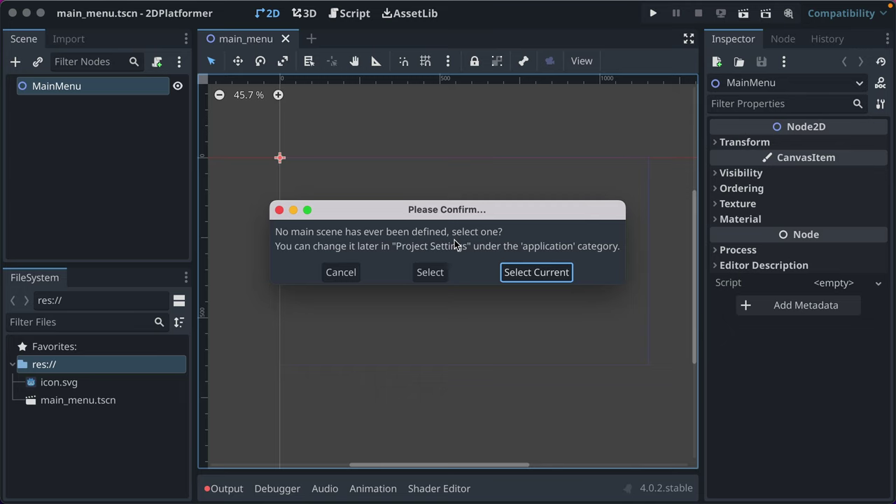
pyautogui.click(551, 270)
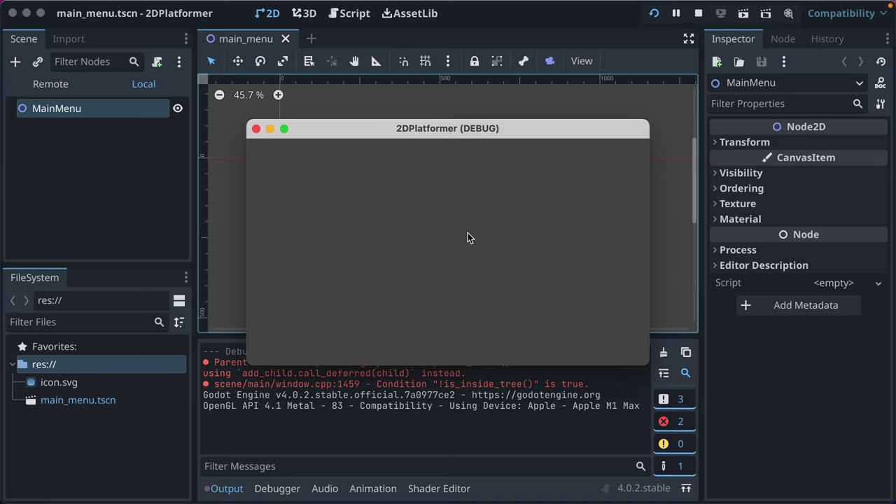
# Close the empty debug window, run the project again, and return to the MainMenu node.
pyautogui.click(256, 130)
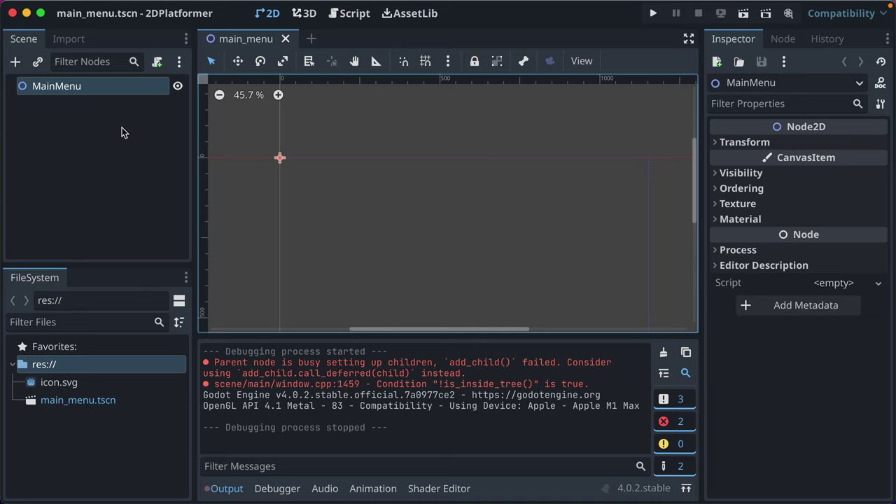
pyautogui.click(652, 14)
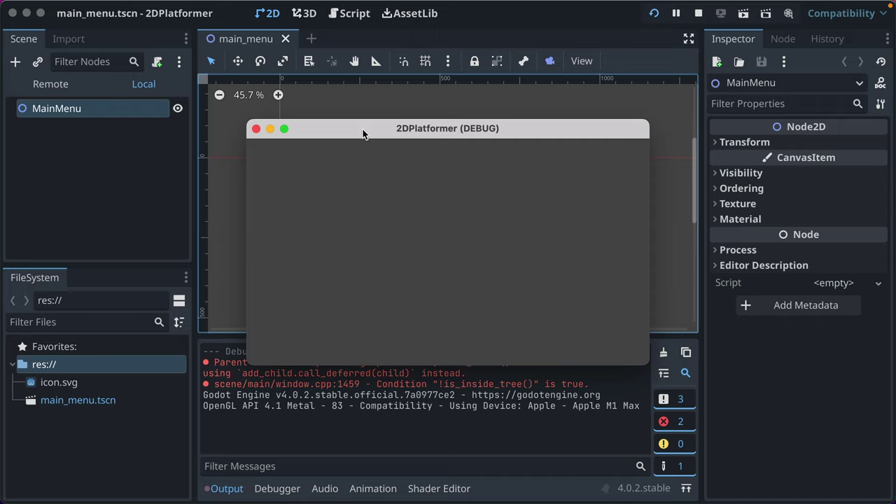
pyautogui.click(146, 154)
pyautogui.rightClick(100, 111)
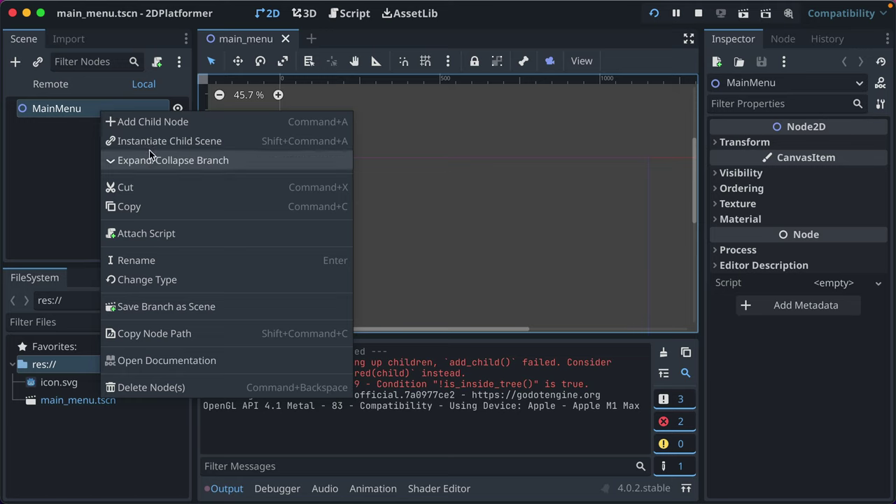
# Open the Create New Node dialog for MainMenu with Cmd+A and scroll the type list.
pyautogui.click(71, 128)
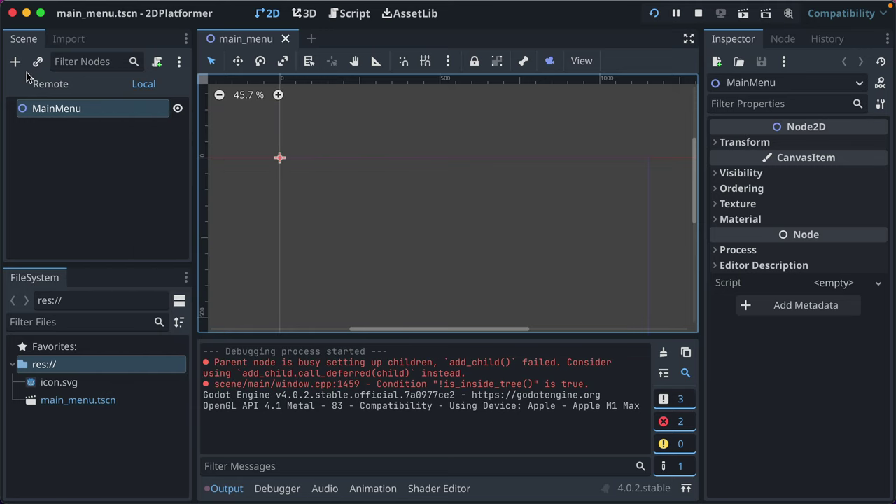
pyautogui.click(14, 63)
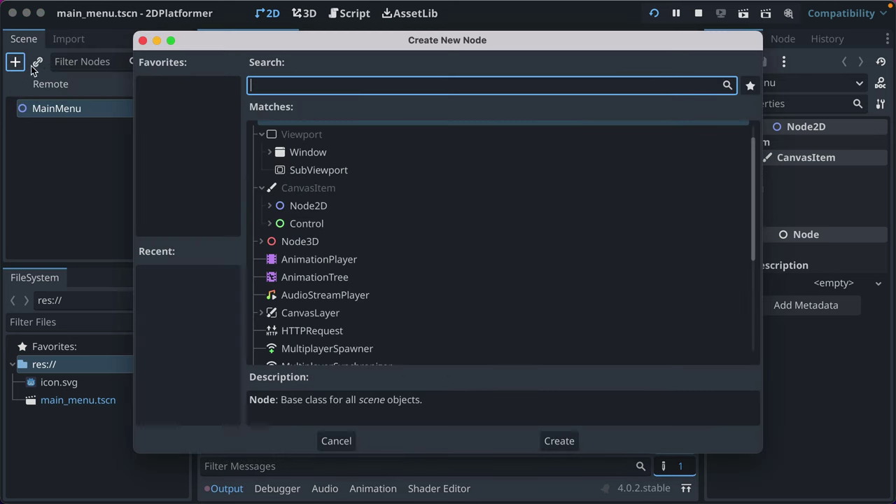
pyautogui.press('Escape')
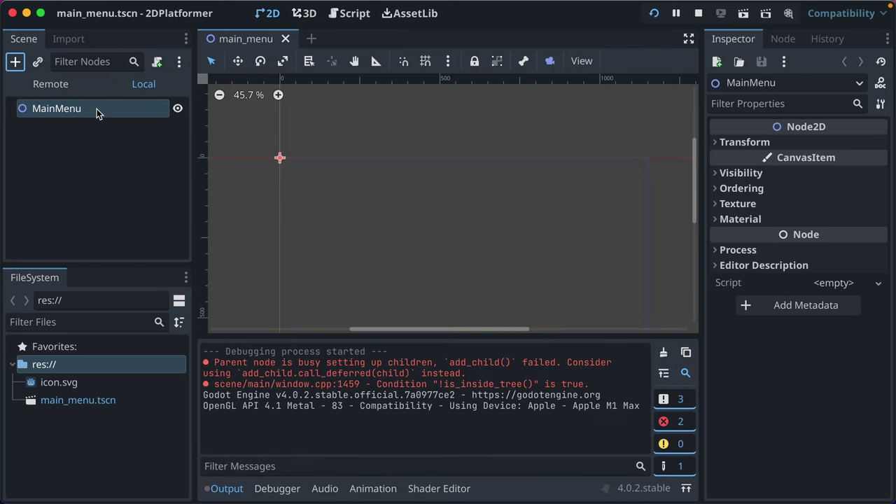
pyautogui.press('super+a')
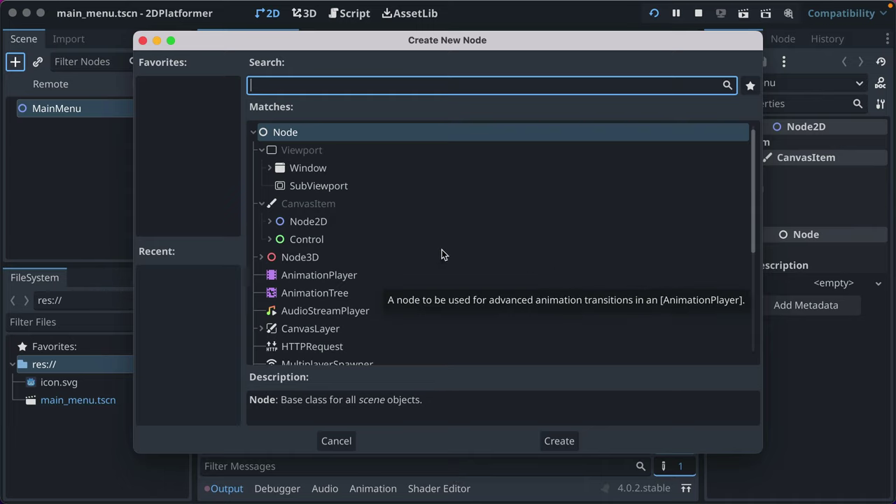
pyautogui.scroll(-5, 362, 241)
pyautogui.scroll(5, 363, 242)
pyautogui.scroll(-5, 363, 242)
pyautogui.scroll(5, 363, 242)
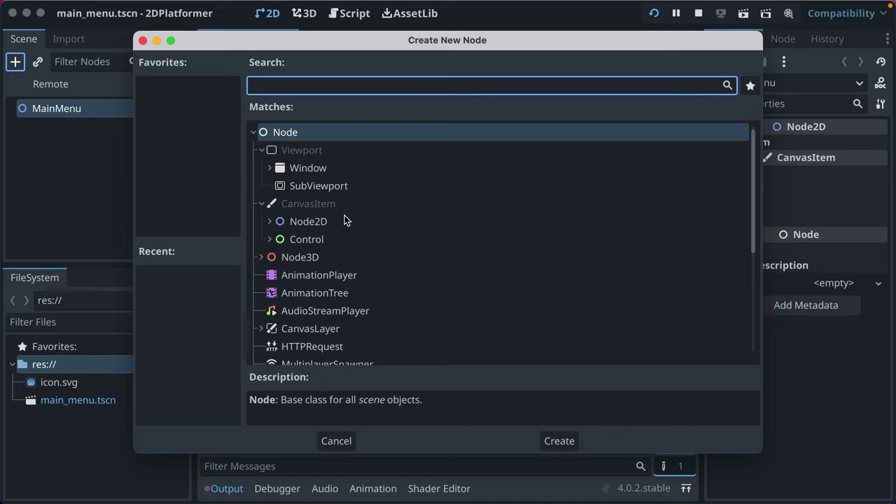
pyautogui.scroll(-5, 343, 168)
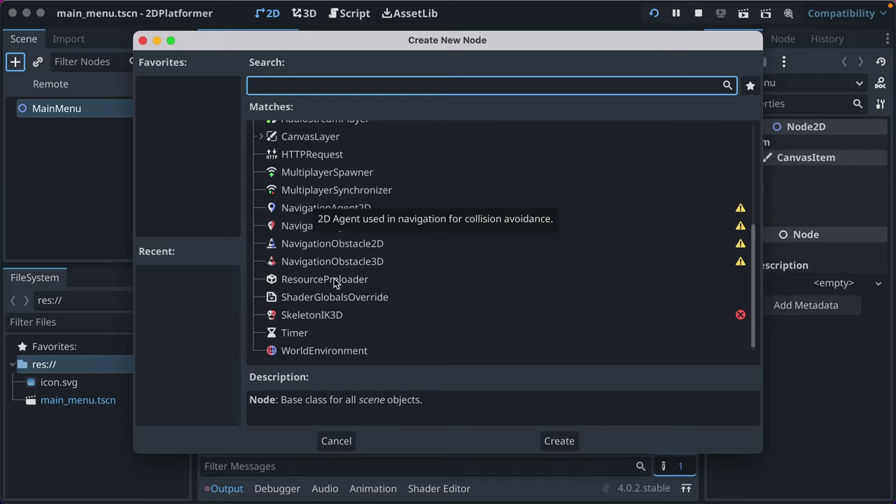
pyautogui.scroll(5, 285, 275)
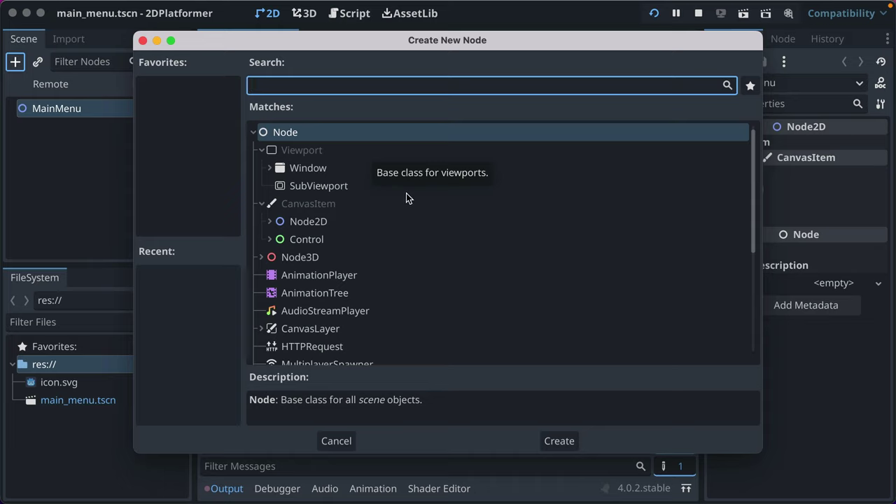
# Expand Node2D's subtypes and read the AnimatedSprite2D, CharacterBody2D and Area2D descriptions.
pyautogui.click(307, 222)
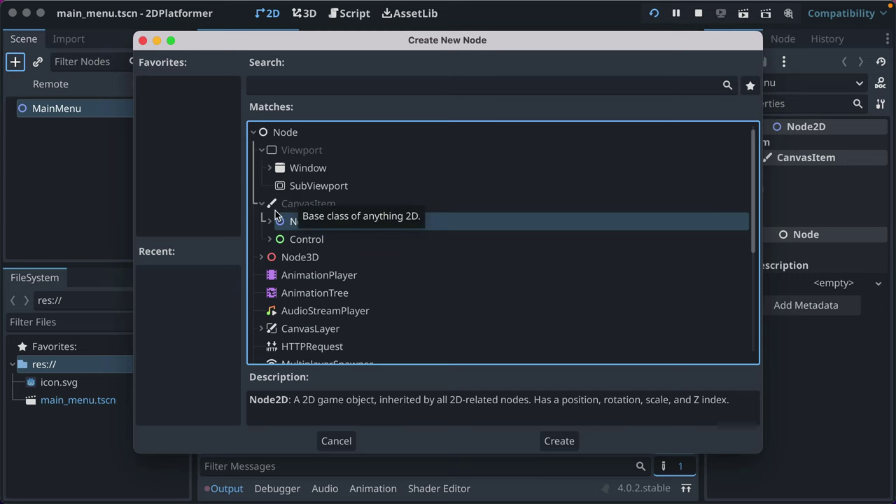
pyautogui.click(270, 221)
pyautogui.scroll(-3, 311, 224)
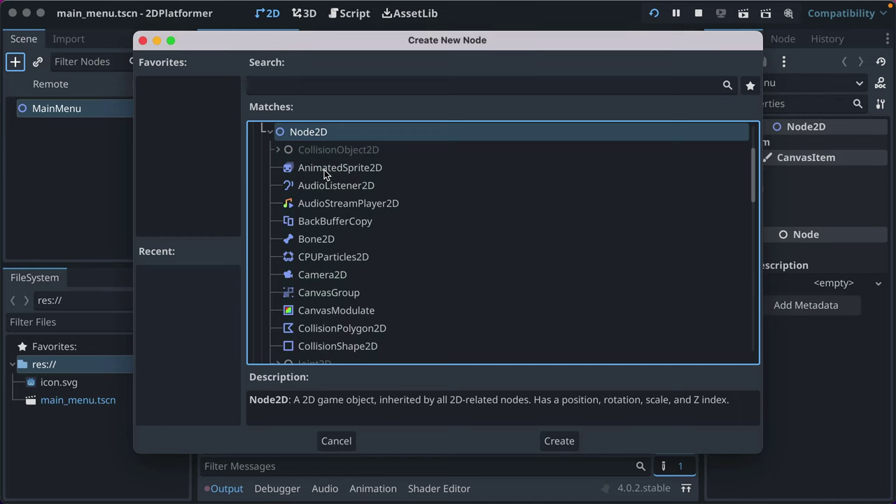
pyautogui.scroll(-3, 324, 173)
pyautogui.scroll(3, 324, 174)
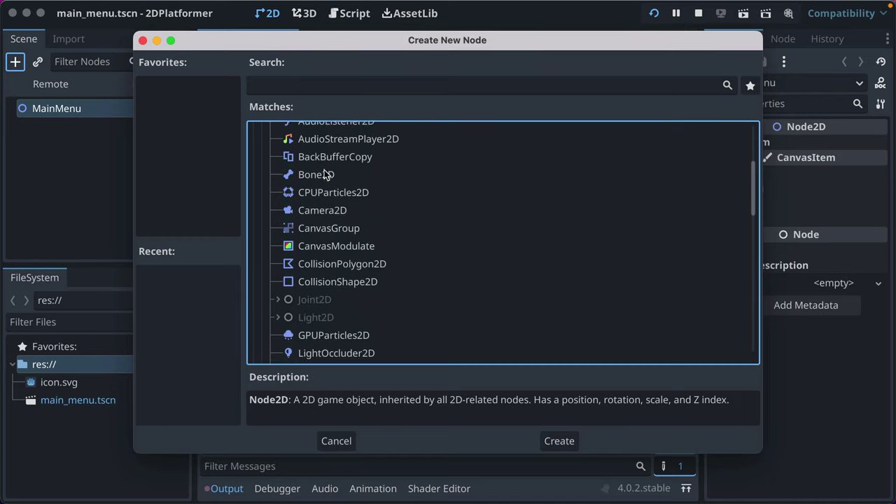
pyautogui.scroll(-2, 324, 174)
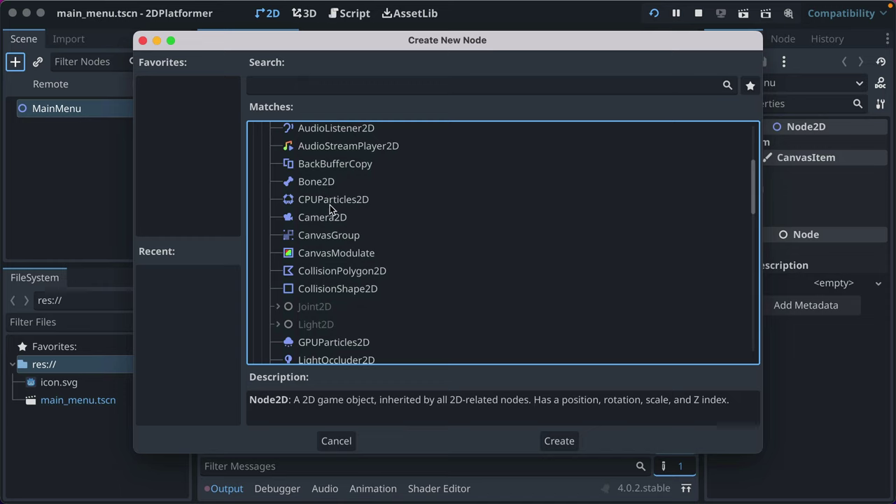
pyautogui.scroll(2, 351, 181)
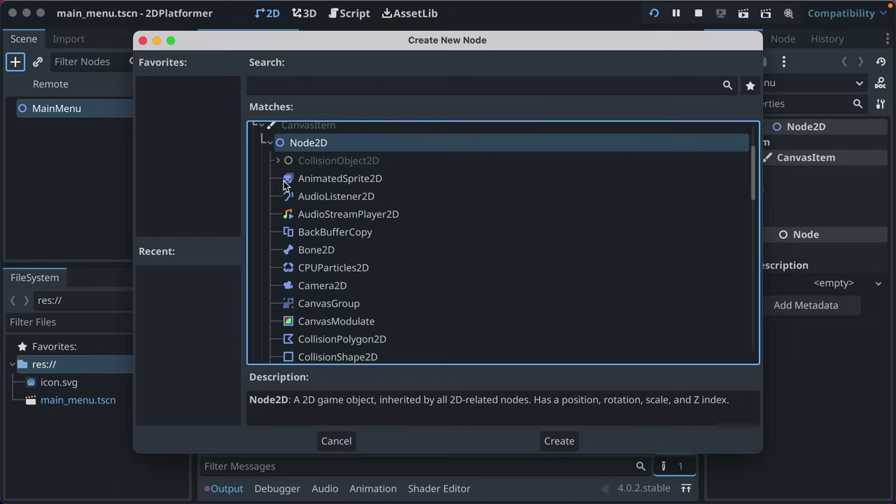
pyautogui.click(309, 184)
pyautogui.click(278, 160)
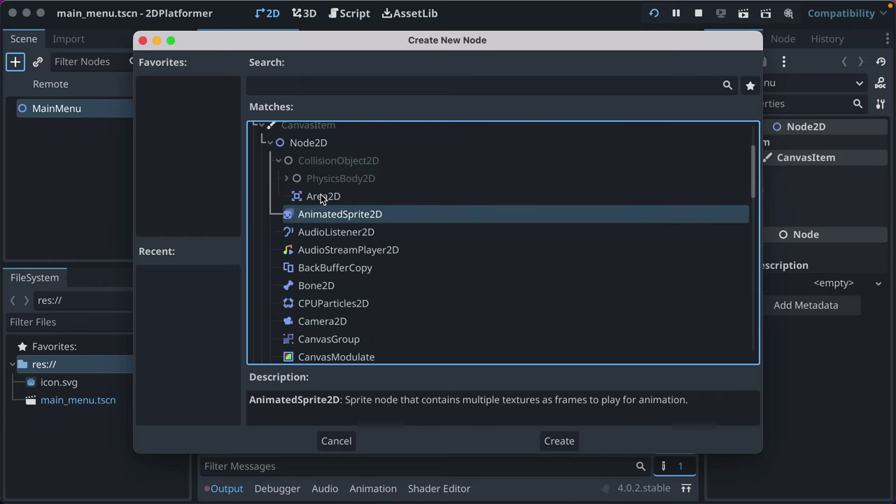
pyautogui.click(287, 178)
pyautogui.click(335, 219)
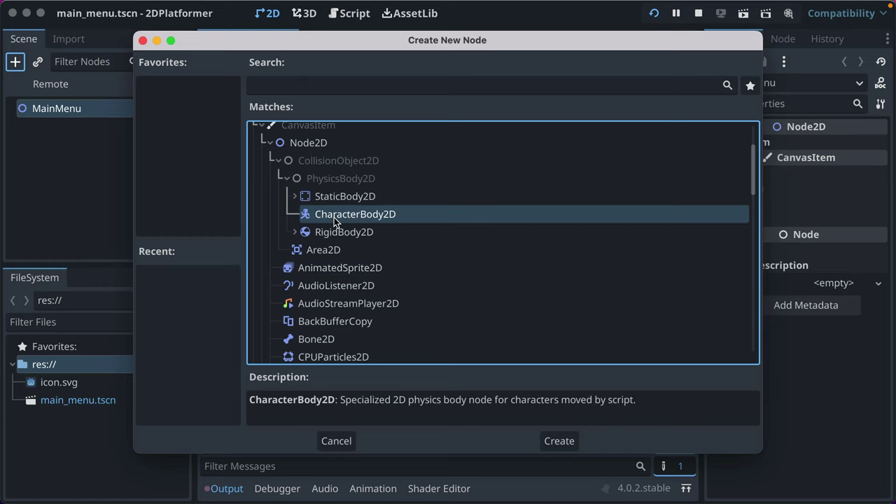
pyautogui.click(332, 255)
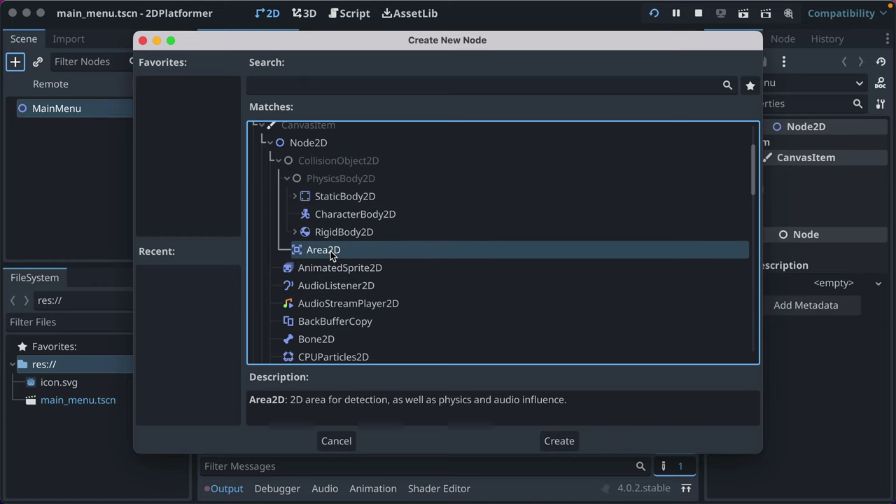
# Expand Control's user interface nodes and pick Label as the new node type.
pyautogui.scroll(-10, 332, 255)
pyautogui.scroll(-5, 332, 256)
pyautogui.click(271, 287)
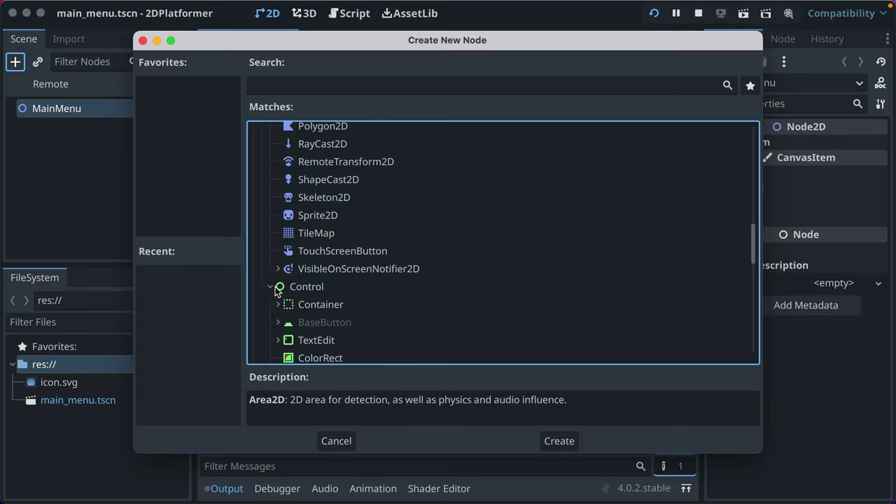
pyautogui.scroll(-4, 301, 273)
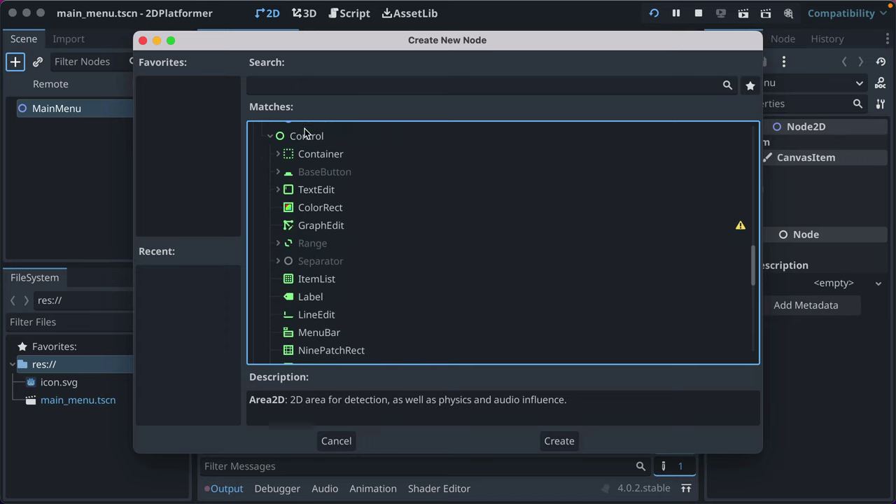
pyautogui.click(305, 135)
pyautogui.scroll(-3, 352, 175)
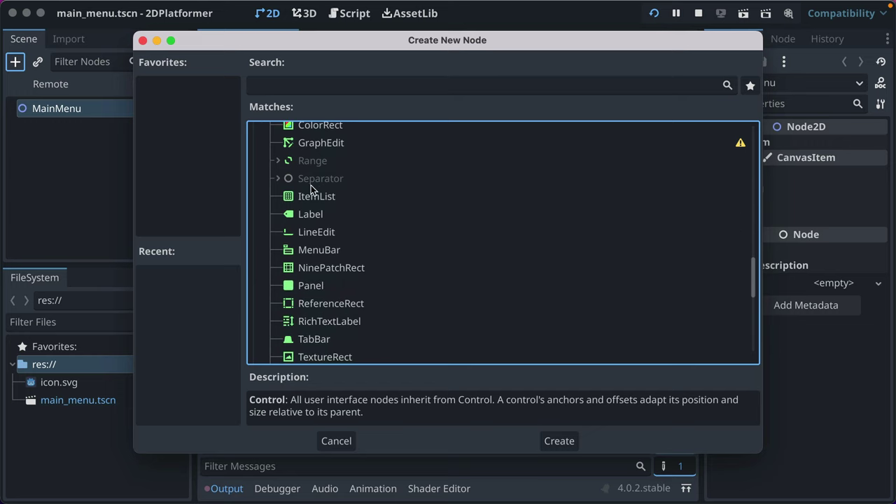
pyautogui.click(312, 215)
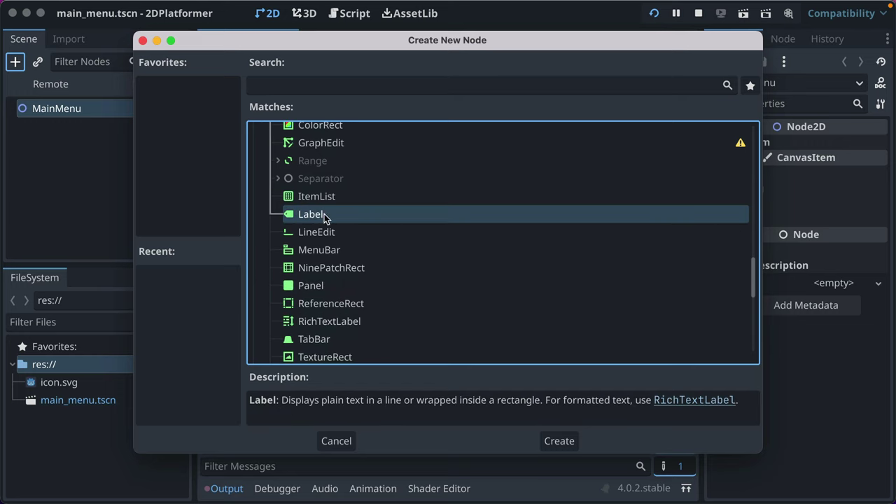
# Add a Label node under MainMenu and enter '2D Platformer' as its text.
pyautogui.click(558, 441)
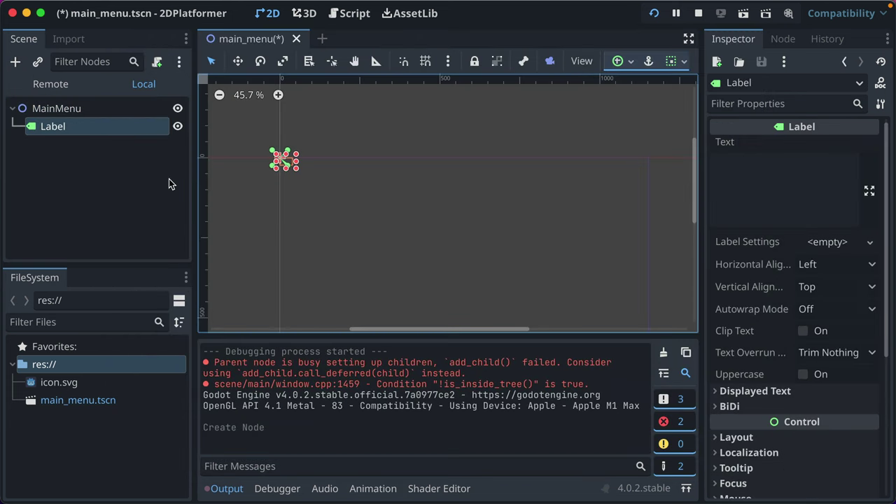
pyautogui.click(60, 108)
pyautogui.click(56, 125)
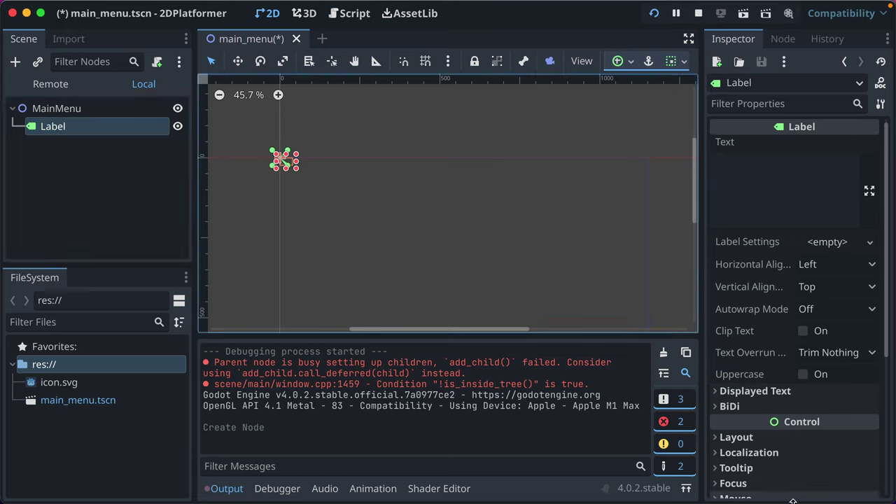
pyautogui.click(775, 181)
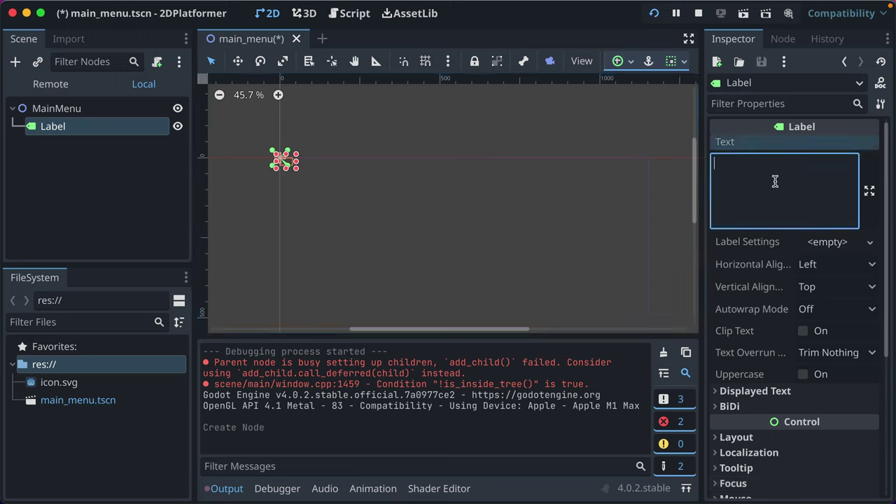
pyautogui.write('D ')
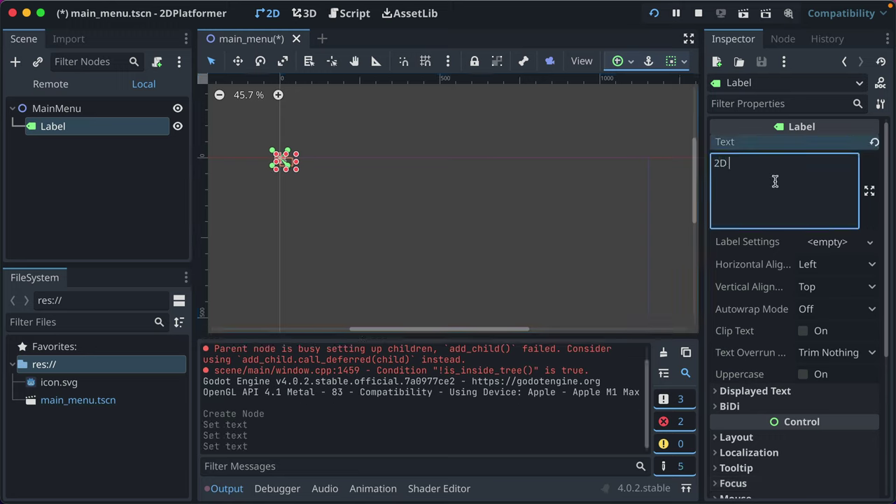
pyautogui.write('Platformer')
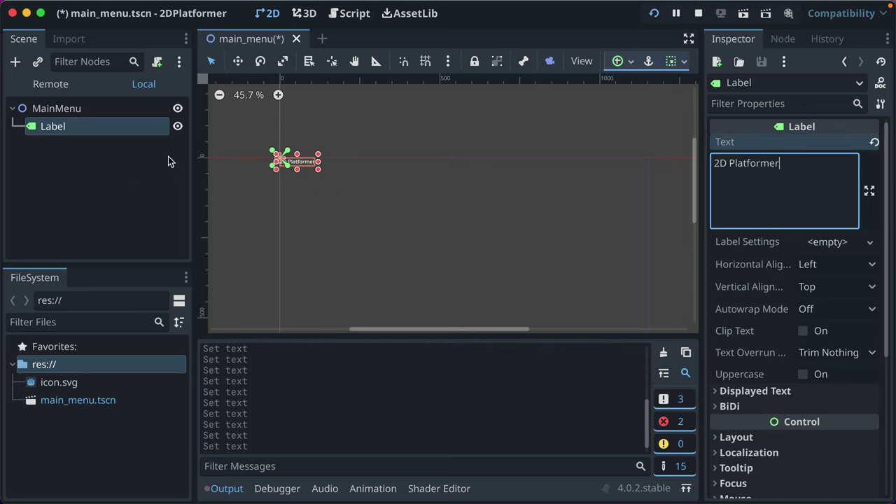
# Rename the Label node to TitleLabel.
pyautogui.click(60, 125)
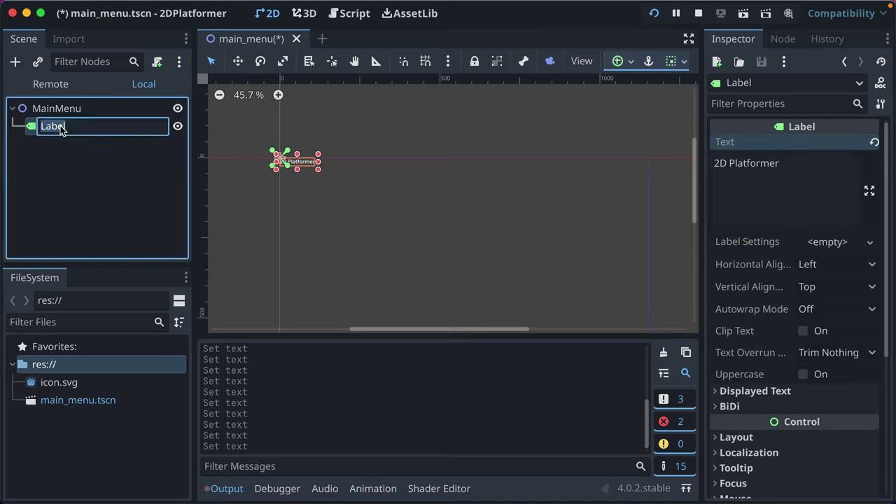
pyautogui.write('TitleLabel')
pyautogui.press('Return')
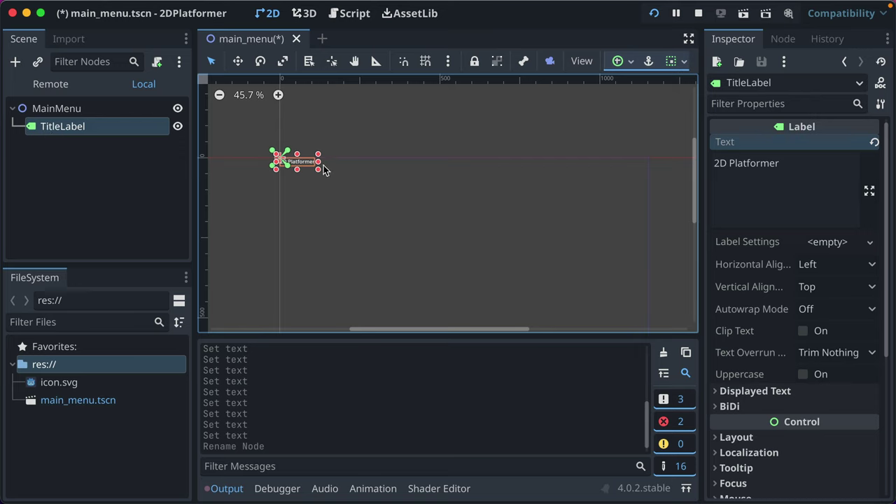
# Drag the title label toward the centre of the game screen and fine-tune its position.
pyautogui.moveTo(304, 168); pyautogui.dragTo(452, 188)
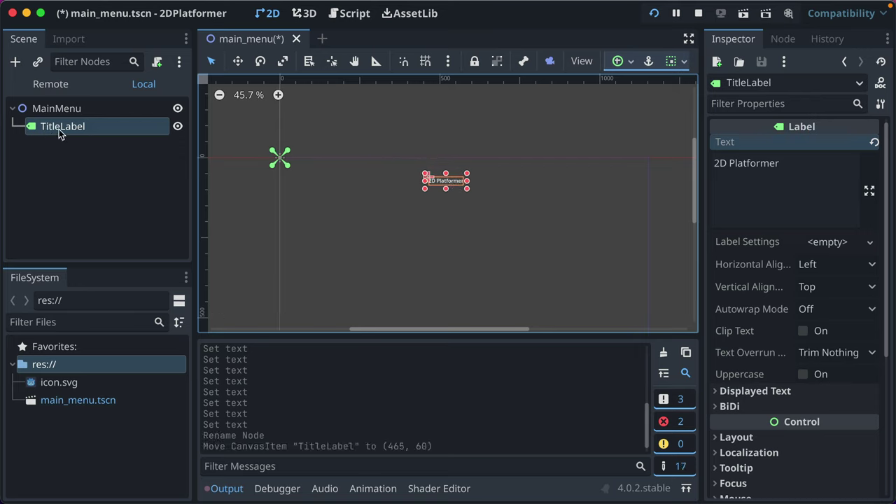
pyautogui.moveTo(448, 180)
pyautogui.mouseDown()
pyautogui.moveTo(423, 183)
pyautogui.moveTo(519, 186)
pyautogui.moveTo(444, 178)
pyautogui.moveTo(460, 179)
pyautogui.mouseUp()
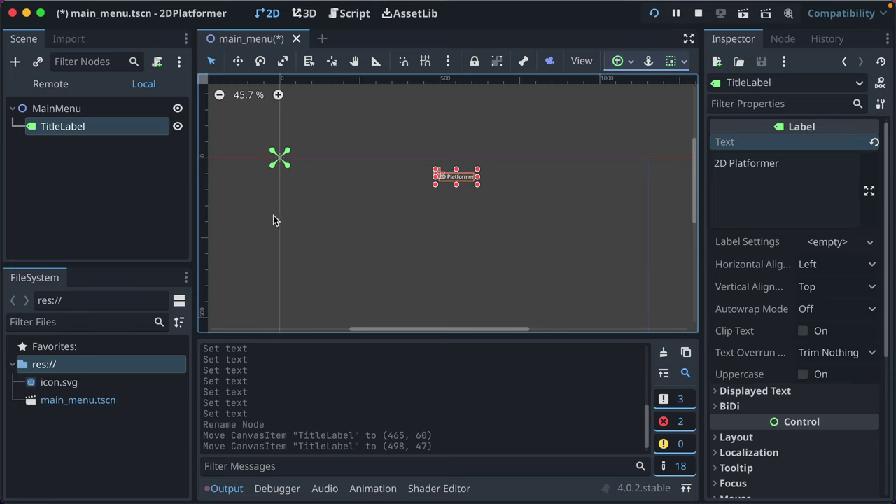
pyautogui.moveTo(454, 176)
pyautogui.mouseDown()
pyautogui.moveTo(340, 261)
pyautogui.moveTo(525, 208)
pyautogui.moveTo(447, 178)
pyautogui.moveTo(448, 192)
pyautogui.mouseUp()
# Test-run the game to check the title, then return to the editor canvas.
pyautogui.press('super+Tab')
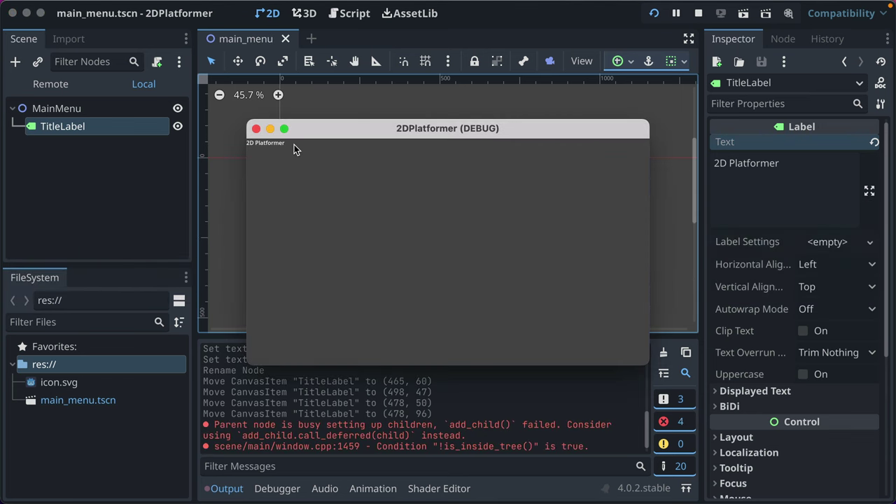
pyautogui.press('super+b')
pyautogui.click(410, 219)
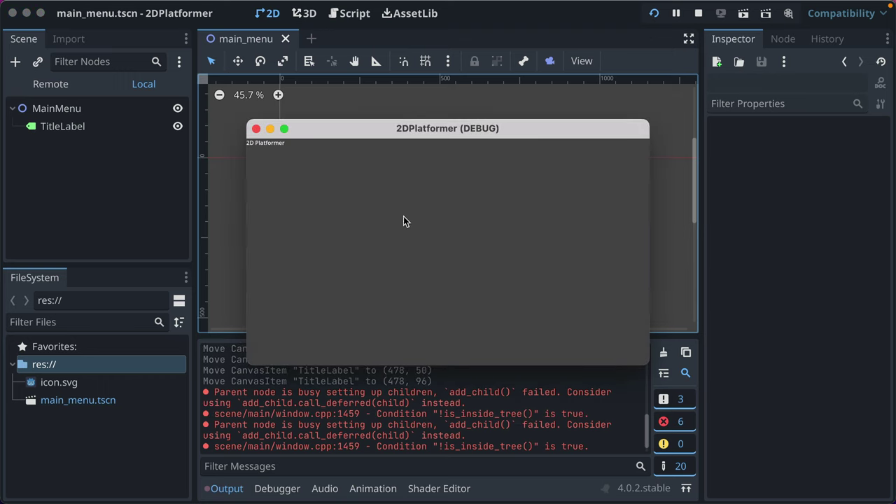
pyautogui.click(663, 22)
pyautogui.click(654, 13)
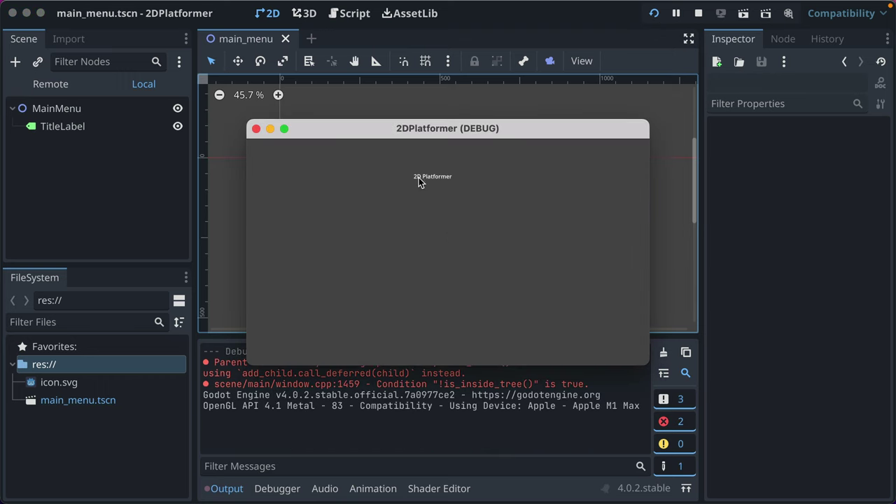
pyautogui.press('super+Tab')
# Shift the title slightly lower, save, and relaunch the game to compare its position.
pyautogui.moveTo(448, 193)
pyautogui.mouseDown()
pyautogui.moveTo(437, 291)
pyautogui.moveTo(452, 199)
pyautogui.moveTo(445, 193)
pyautogui.mouseUp()
pyautogui.press('super+b')
pyautogui.press('super+Tab')
pyautogui.press('super+b')
pyautogui.press('super+Tab')
pyautogui.press('super+s')
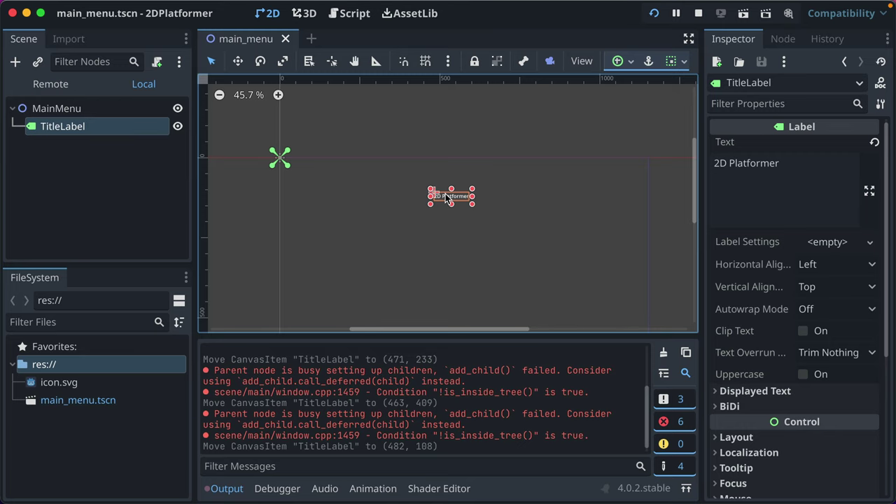
pyautogui.press('super+b')
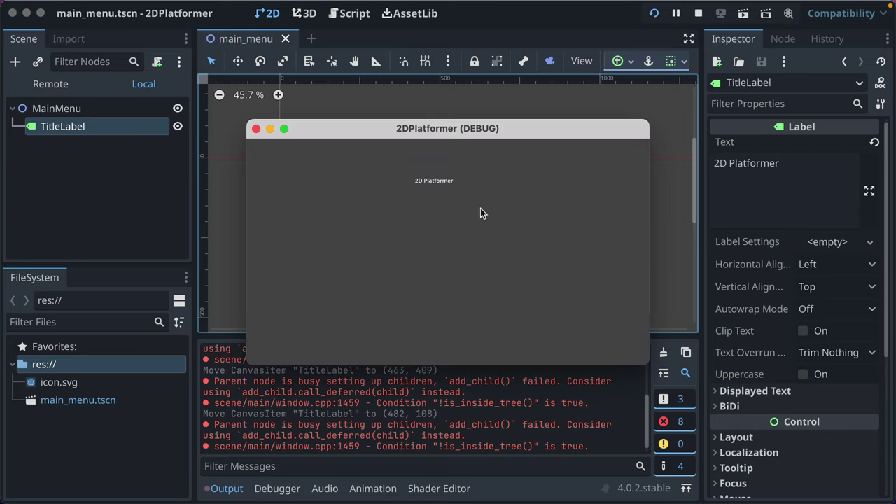
pyautogui.press('super+Tab')
# Nudge the title toward the scene centre, save, and run the game again.
pyautogui.moveTo(445, 202); pyautogui.dragTo(451, 199)
pyautogui.press('super+s')
pyautogui.press('super+b')
pyautogui.press('super+Tab')
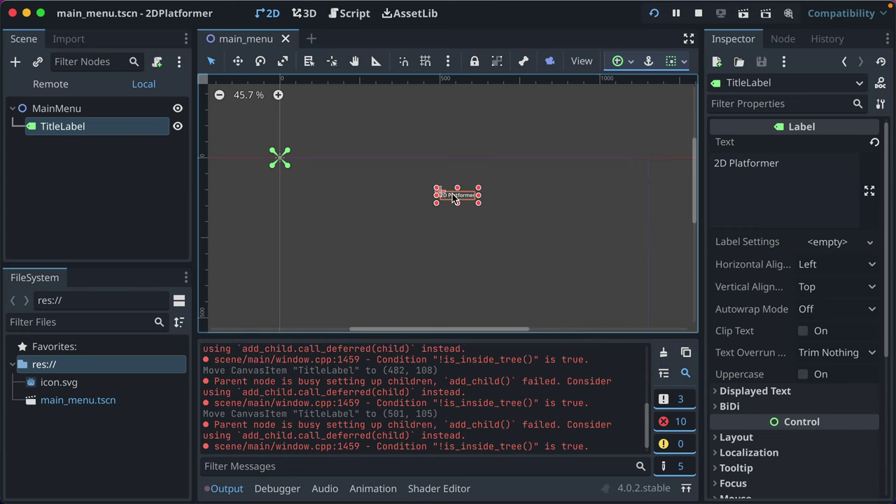
# Temporarily append 's' to the title text, preview it, then remove it and save.
pyautogui.click(817, 179)
pyautogui.write('s')
pyautogui.press('super+s')
pyautogui.press('super+b')
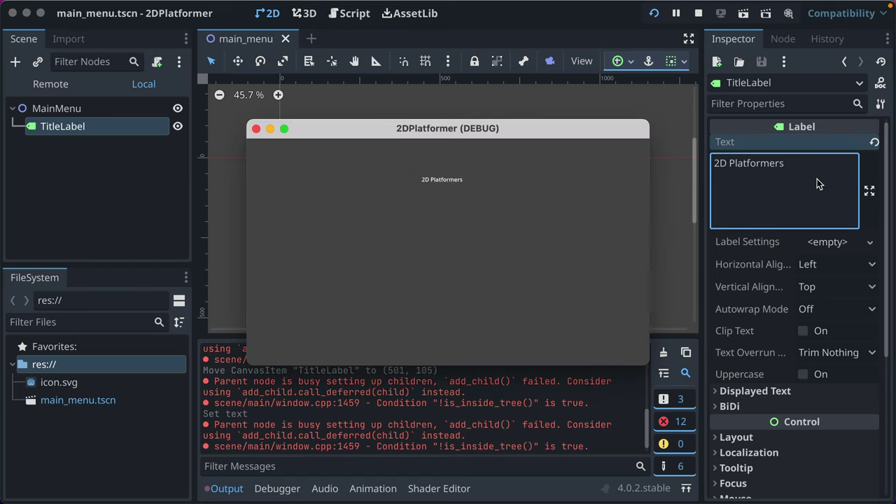
pyautogui.click(812, 178)
pyautogui.press('BackSpace')
pyautogui.press('super+s')
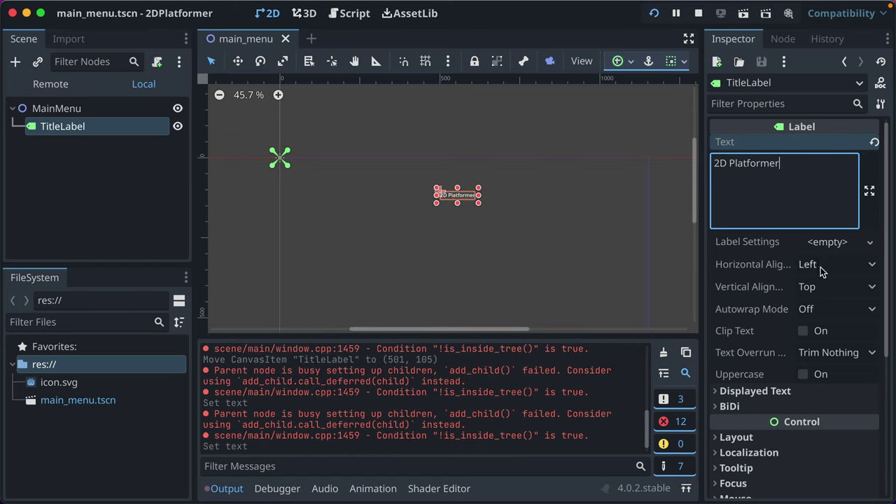
# Widen TitleLabel across the screen width and set Horizontal Alignment to Center.
pyautogui.moveTo(435, 196); pyautogui.dragTo(278, 198)
pyautogui.moveTo(479, 195); pyautogui.dragTo(652, 197)
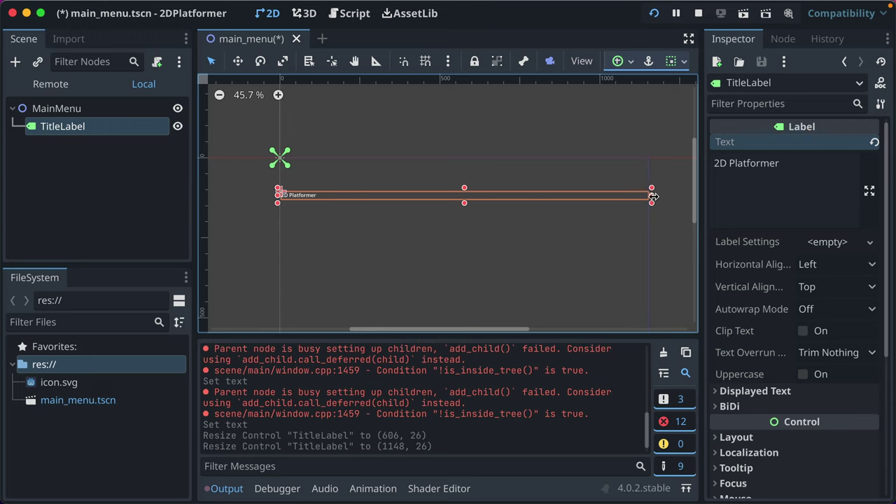
pyautogui.click(867, 264)
pyautogui.click(834, 305)
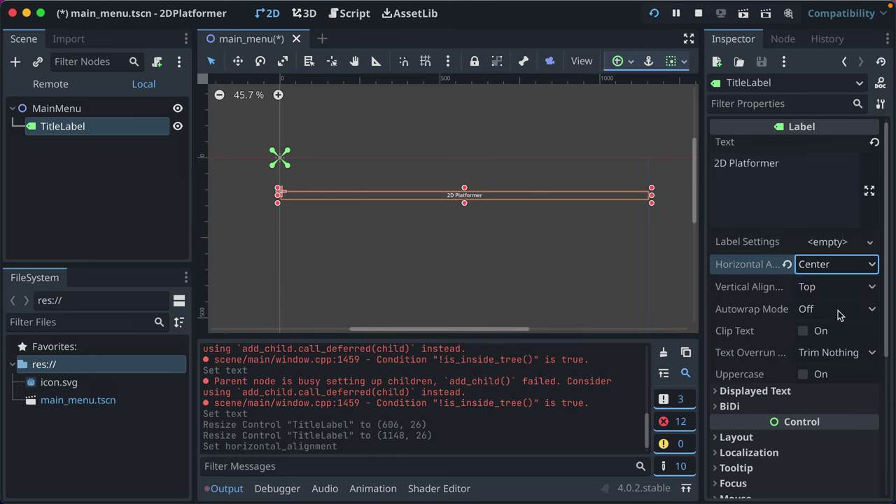
# Move the title label up near the top and test-run the scene.
pyautogui.click(595, 238)
pyautogui.moveTo(465, 196); pyautogui.dragTo(463, 177)
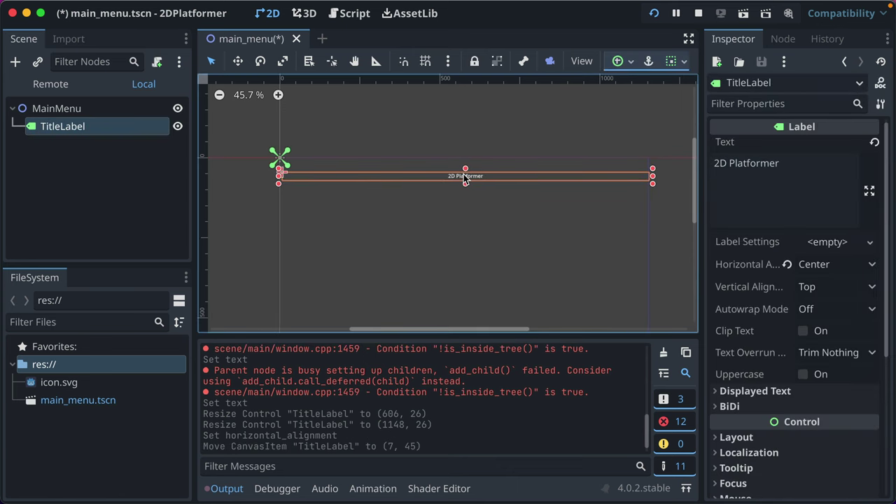
pyautogui.press('super+b')
pyautogui.click(849, 260)
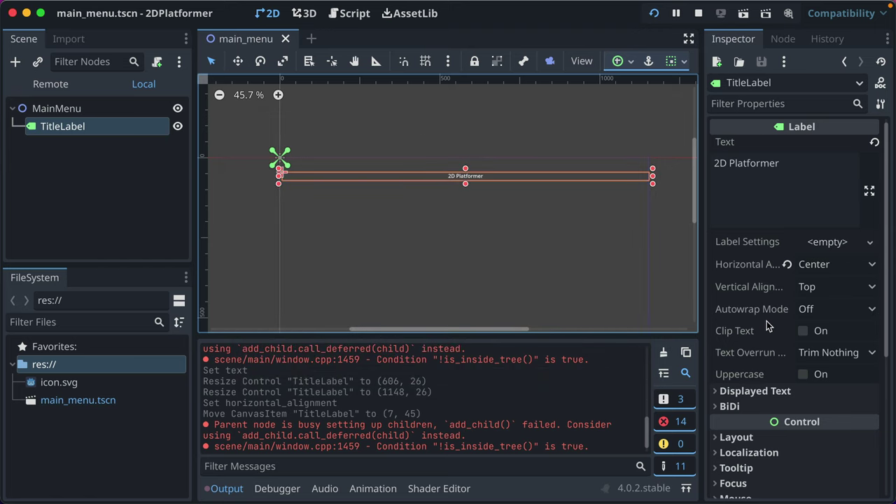
# Set the title label's Theme Type Variation to HeaderLarge.
pyautogui.scroll(-3, 749, 326)
pyautogui.scroll(-2, 749, 326)
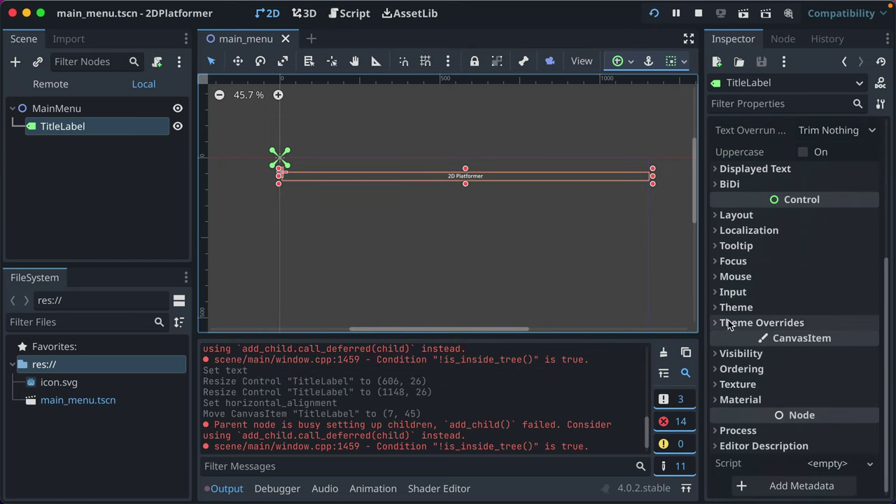
pyautogui.click(736, 309)
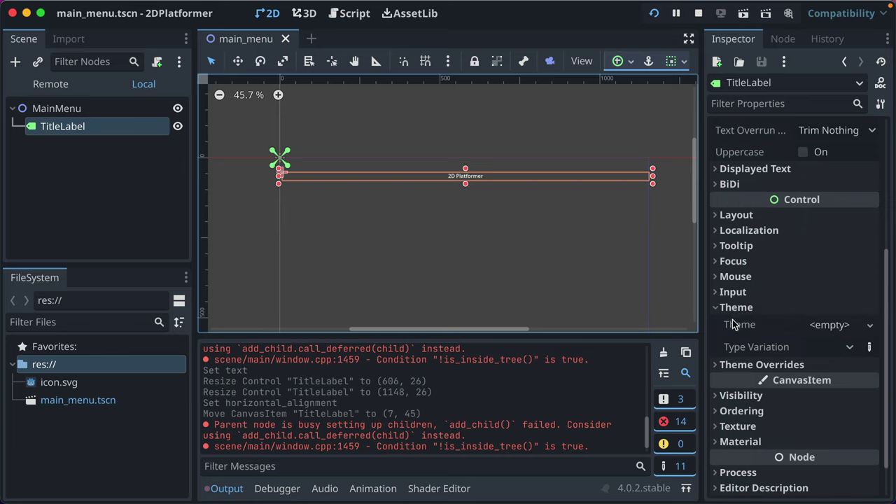
pyautogui.click(850, 348)
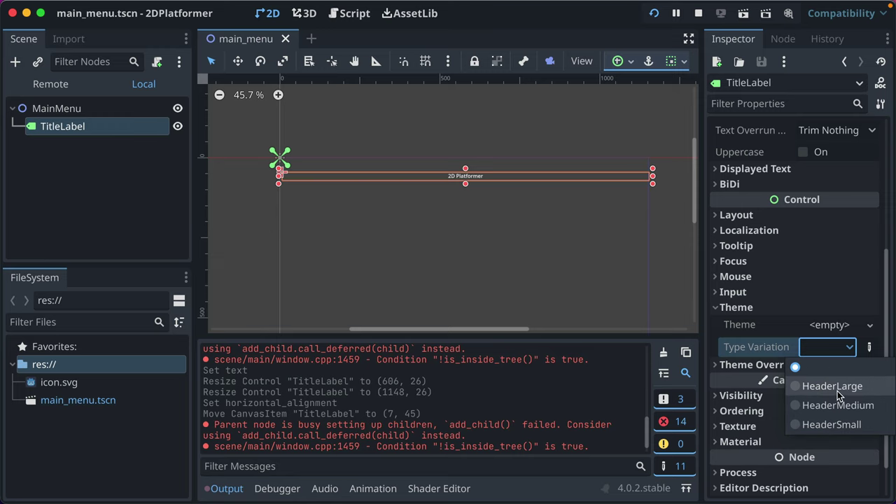
pyautogui.click(815, 386)
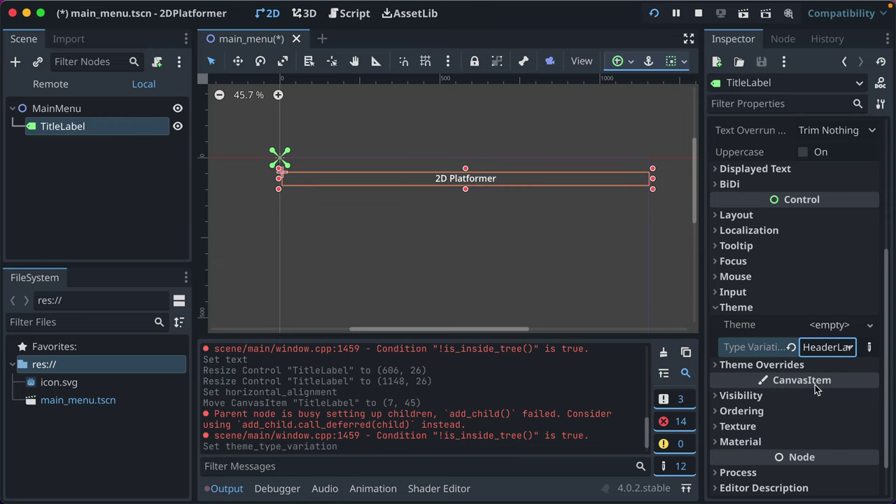
# Save and run the scene to preview the larger title, then return to the editor.
pyautogui.click(577, 229)
pyautogui.hotkey('ctrl', 's')
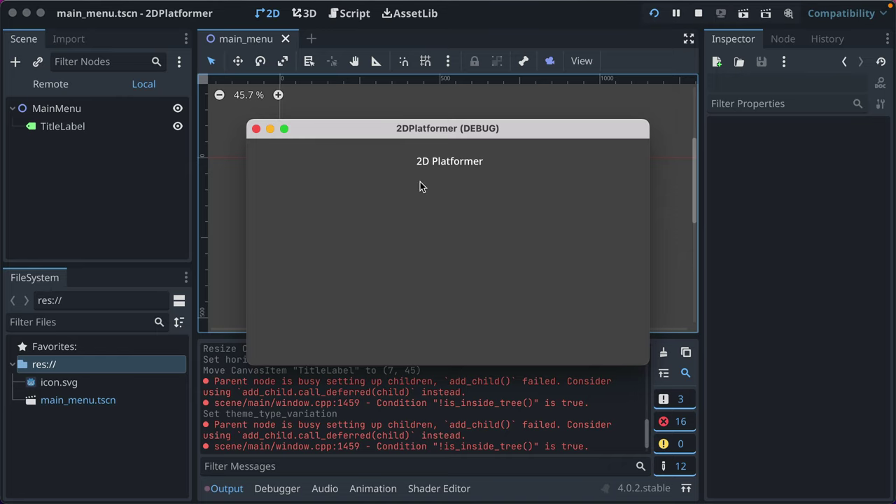
pyautogui.press('super+Tab')
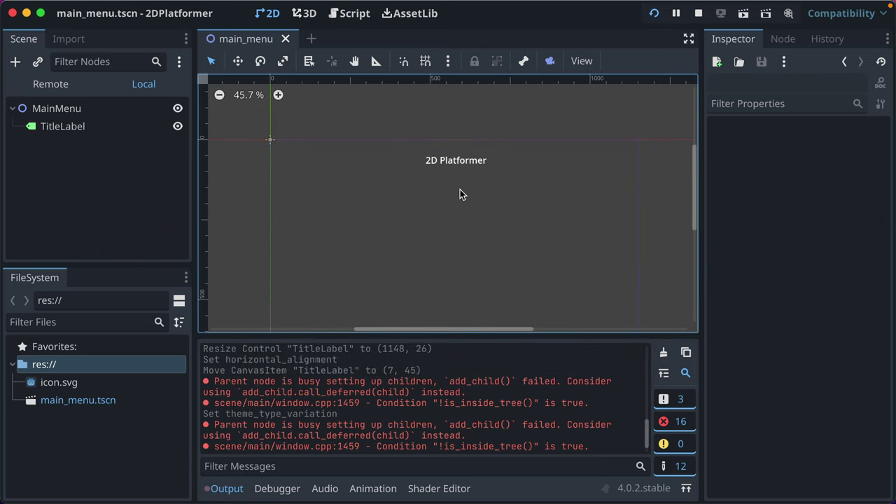
pyautogui.scroll(-3, 424, 198)
pyautogui.scroll(1, 424, 193)
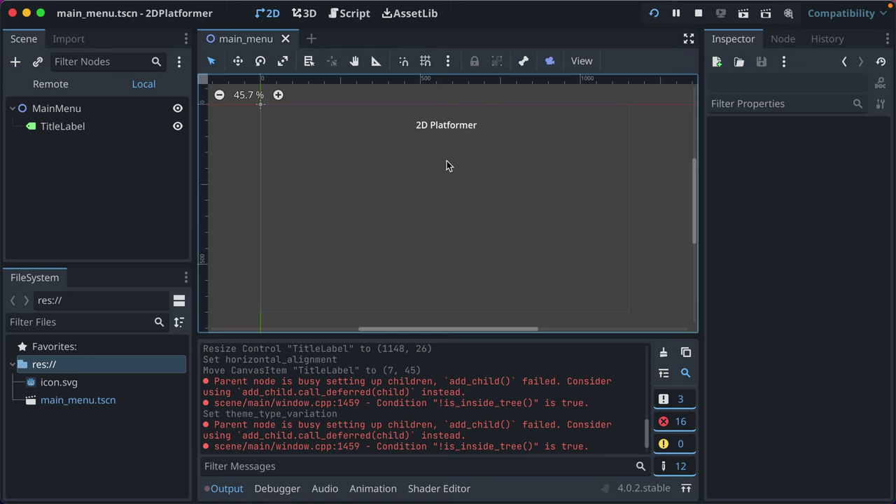
# Search 'button' in Create New Node and add a Button as a child of MainMenu.
pyautogui.click(82, 108)
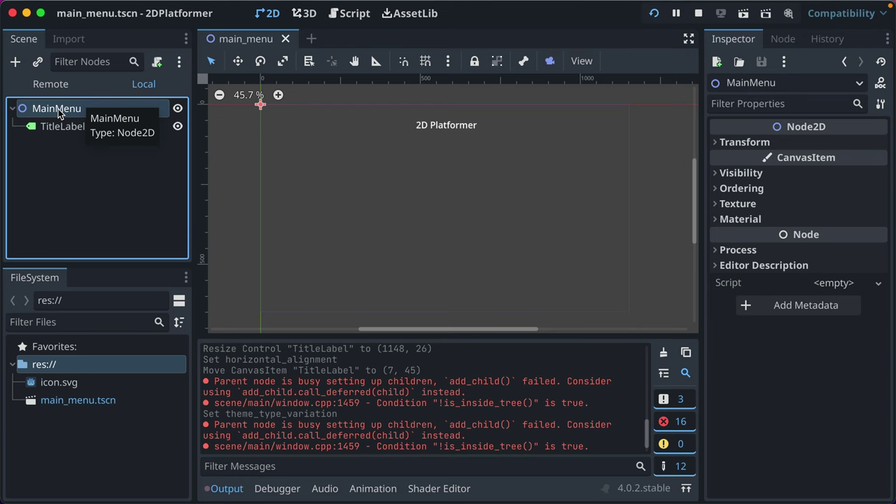
pyautogui.press('super+a')
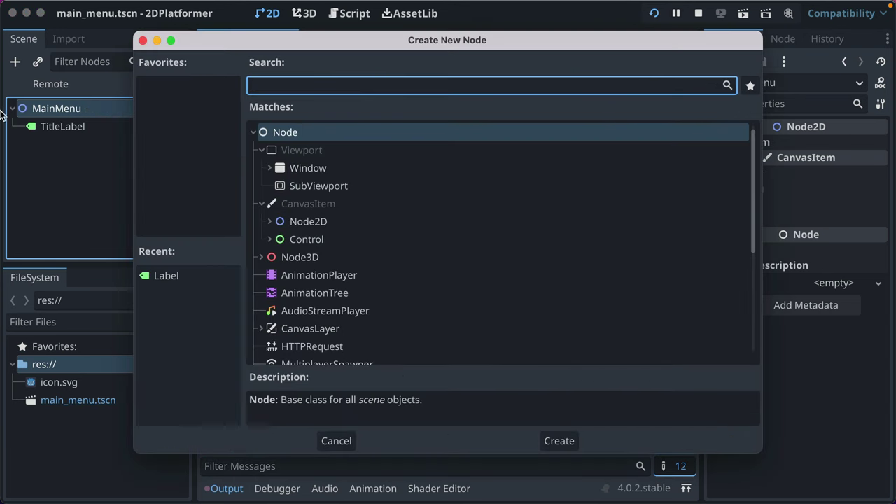
pyautogui.write('button')
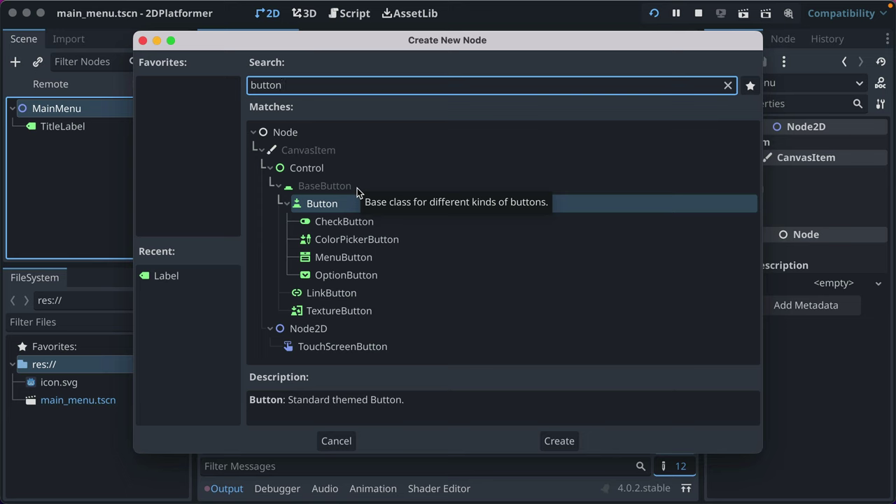
pyautogui.click(305, 208)
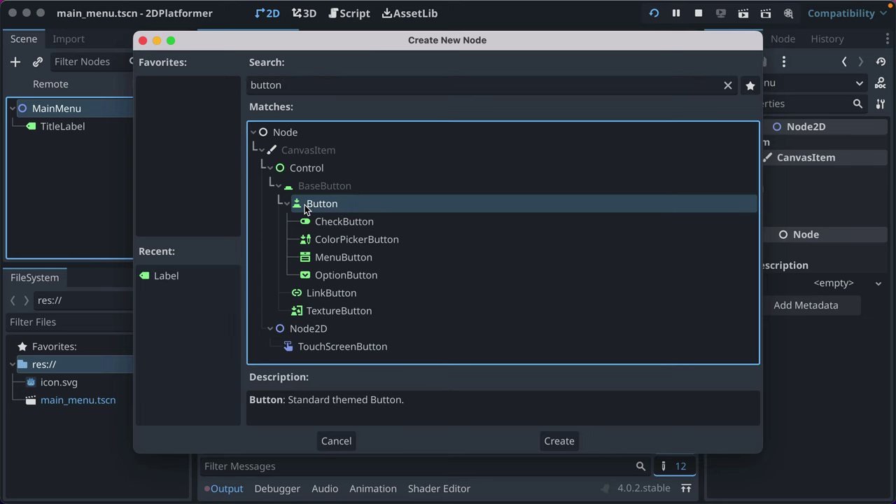
pyautogui.click(563, 443)
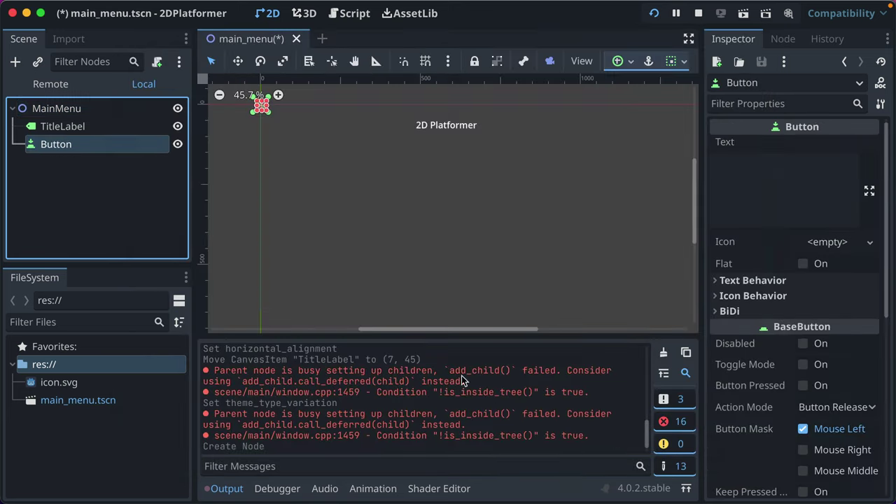
# Rename the Button node to StartButton.
pyautogui.doubleClick(60, 147)
pyautogui.click(37, 146)
pyautogui.write('Start')
pyautogui.press('Return')
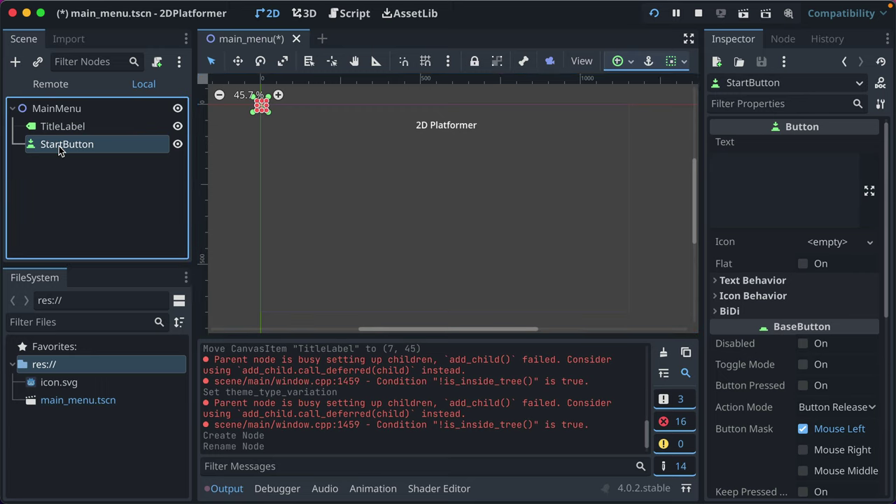
# Set the button's Text to 'Start'.
pyautogui.click(739, 190)
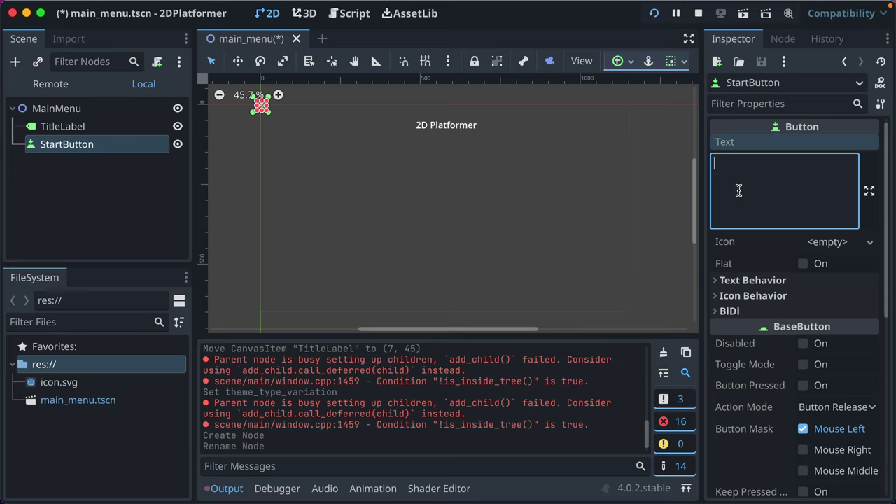
pyautogui.write('Start')
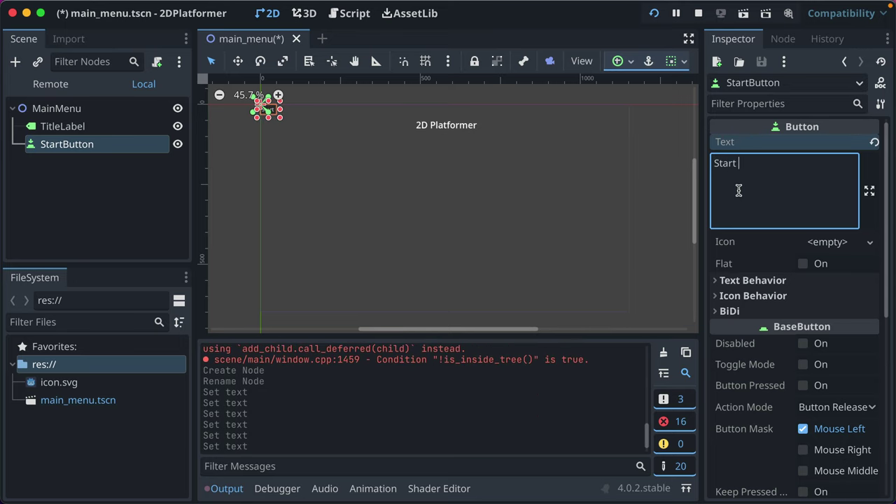
pyautogui.press('BackSpace')
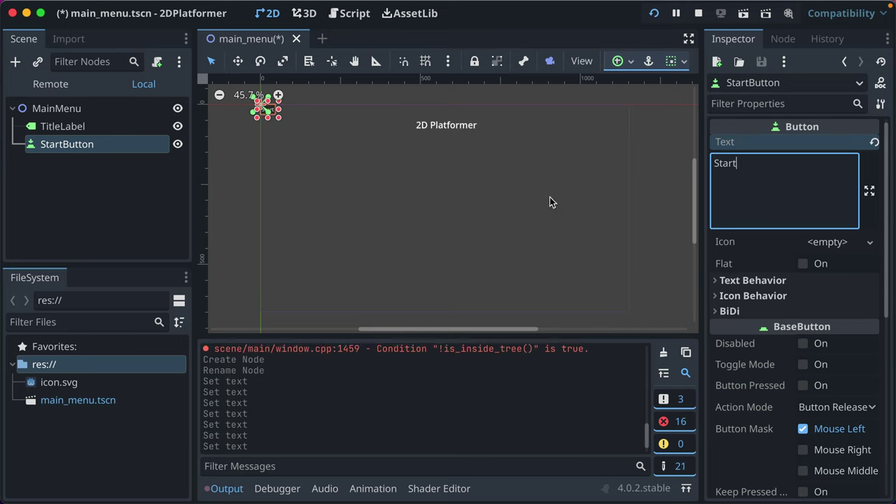
# Drag the Start button below the title near the screen centre.
pyautogui.click(318, 133)
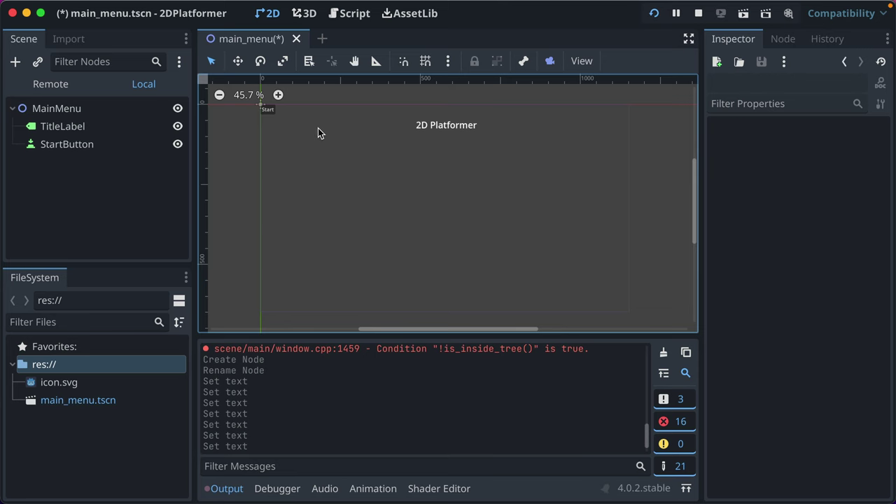
pyautogui.click(267, 111)
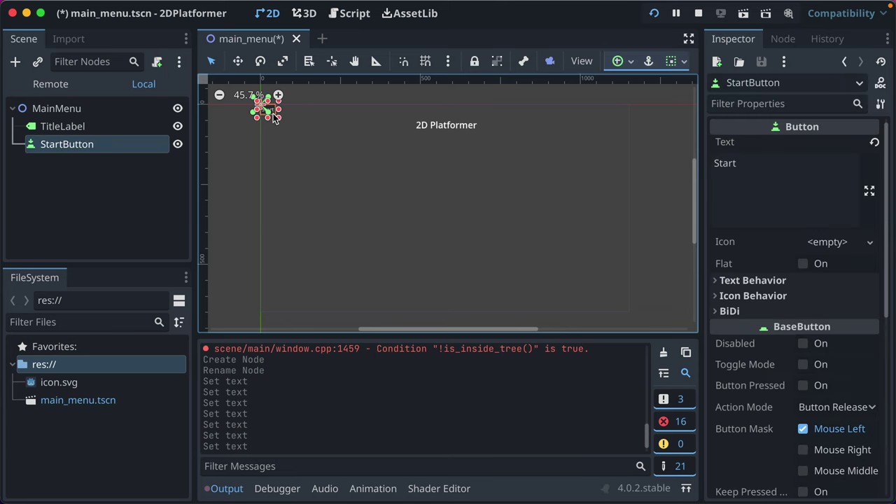
pyautogui.moveTo(274, 118); pyautogui.dragTo(453, 207)
# Save, run the menu, press Start in the game, close it, and reselect TitleLabel.
pyautogui.hotkey('ctrl', 's')
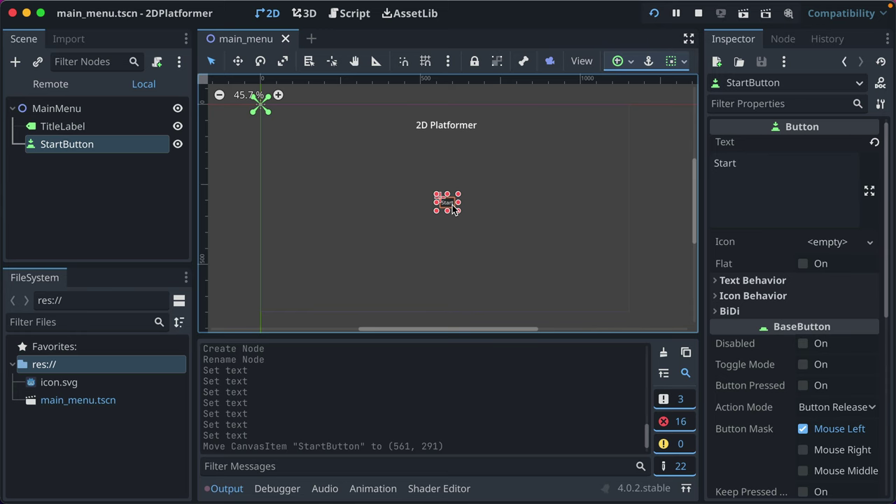
pyautogui.press('super+Tab')
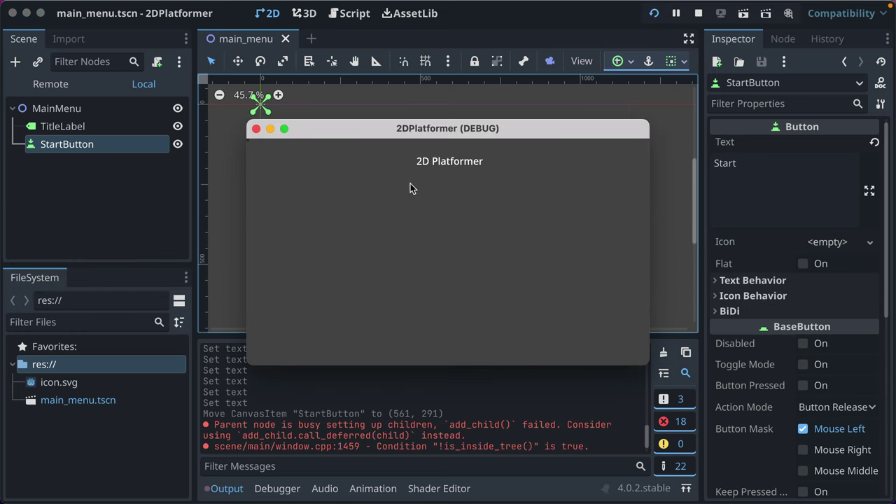
pyautogui.click(654, 13)
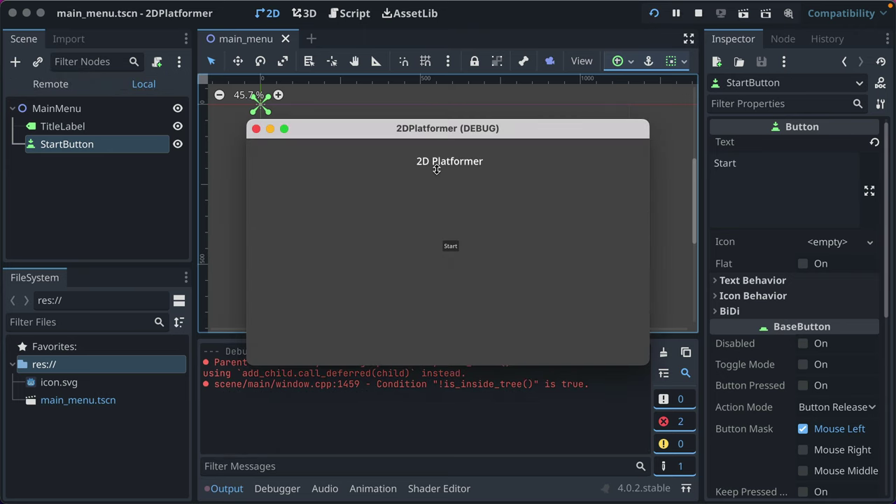
pyautogui.click(452, 246)
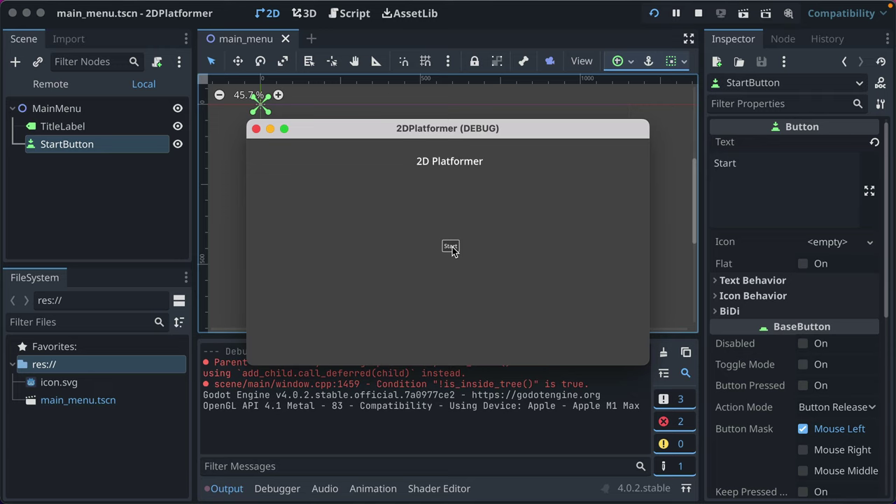
pyautogui.press('super+q')
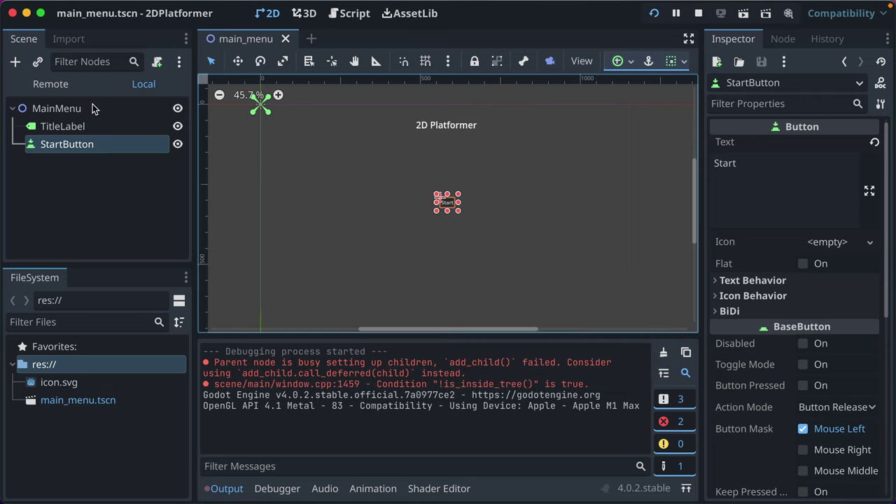
pyautogui.click(60, 108)
pyautogui.click(48, 125)
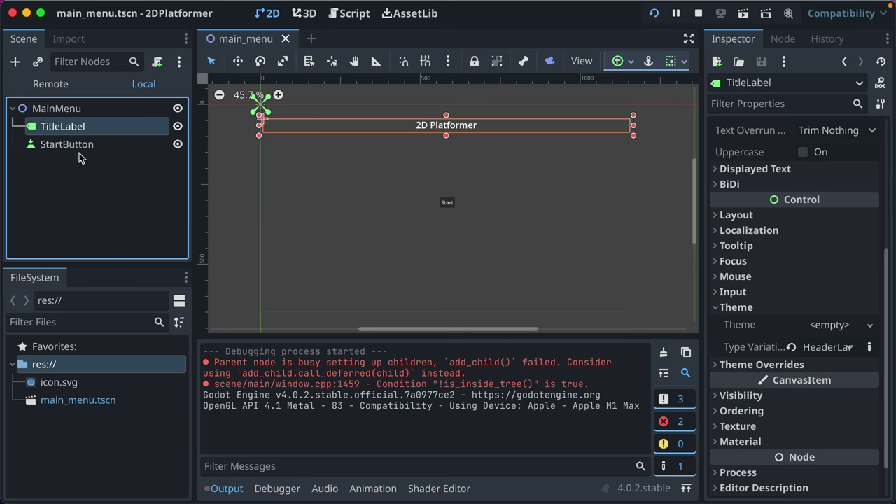